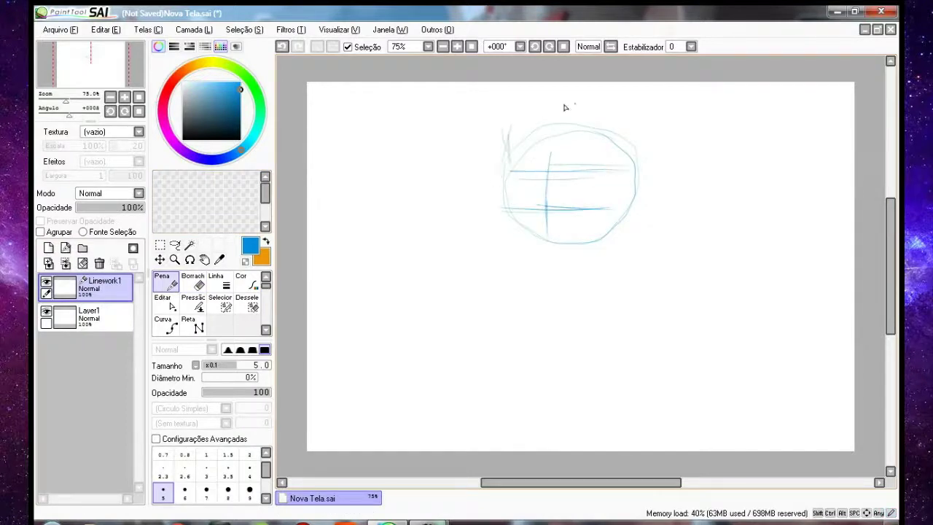
- Sketch in blue a cap with its brim over the head circle and the torso with its centre line below it
left_click_drag(512, 157, 641, 155)
left_click_drag(511, 169, 607, 169)
left_click_drag(569, 286, 567, 451)
left_click_drag(586, 254, 514, 449)
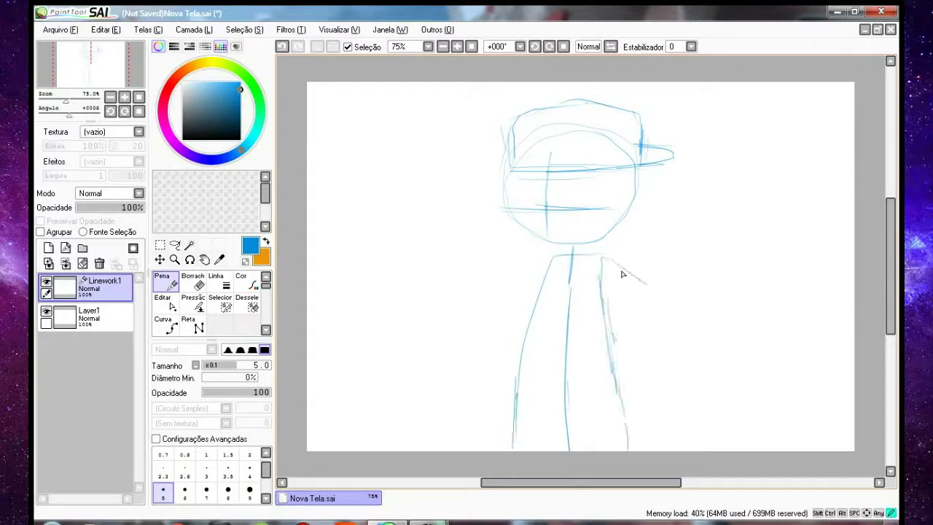
- Sketch both arms and hands, a bottle held in the outstretched hand, and a large round shape in front of the torso
left_click_drag(655, 409, 645, 407)
left_click_drag(627, 299, 588, 321)
mouse_move(475, 319)
left_mouse_down()
mouse_move(394, 310)
mouse_move(365, 289)
mouse_move(337, 296)
left_mouse_up()
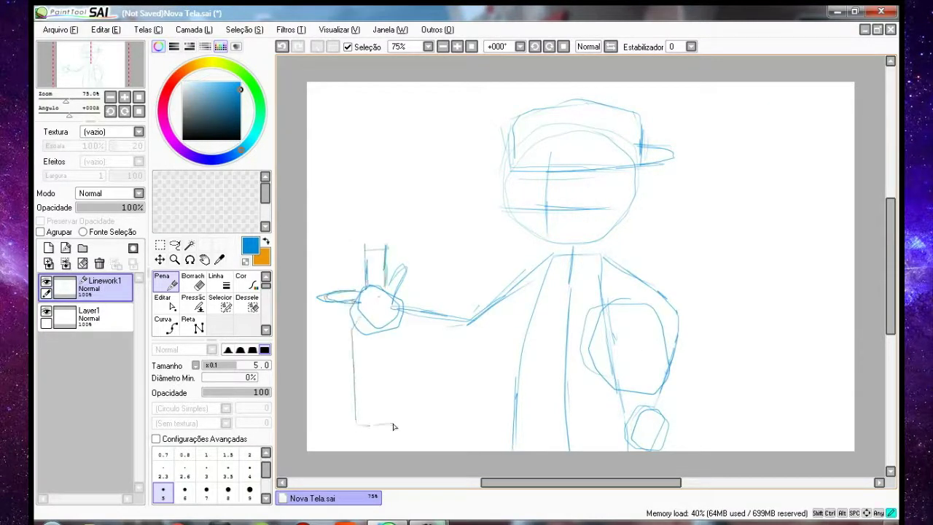
left_click_drag(619, 298, 626, 296)
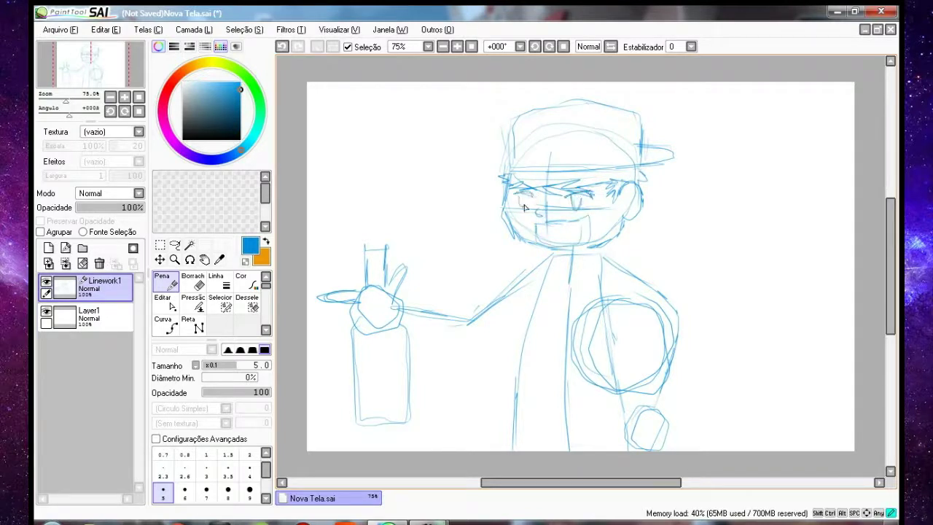
- Refine the blue sketch with the T-shirt outline, the round shape, fuller arms and the fingers gripping the bottle
left_click_drag(535, 294, 514, 398)
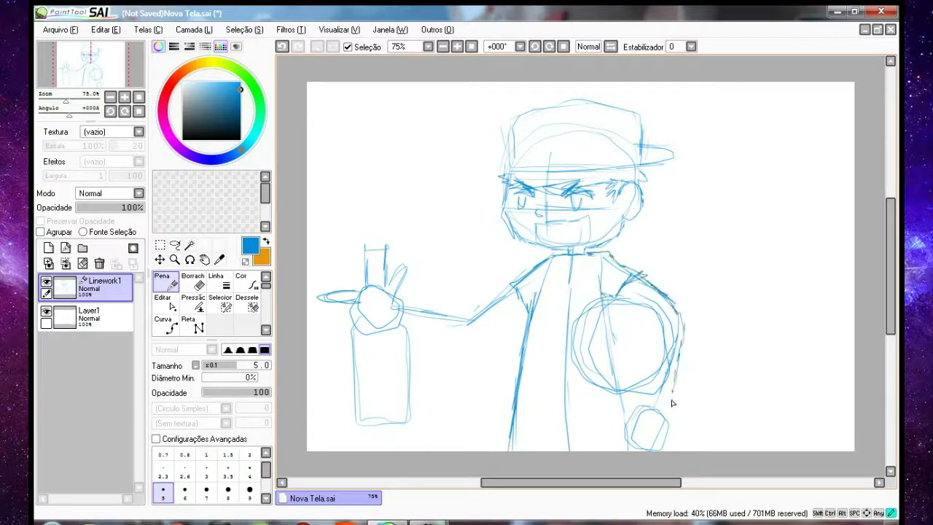
left_click_drag(584, 321, 573, 361)
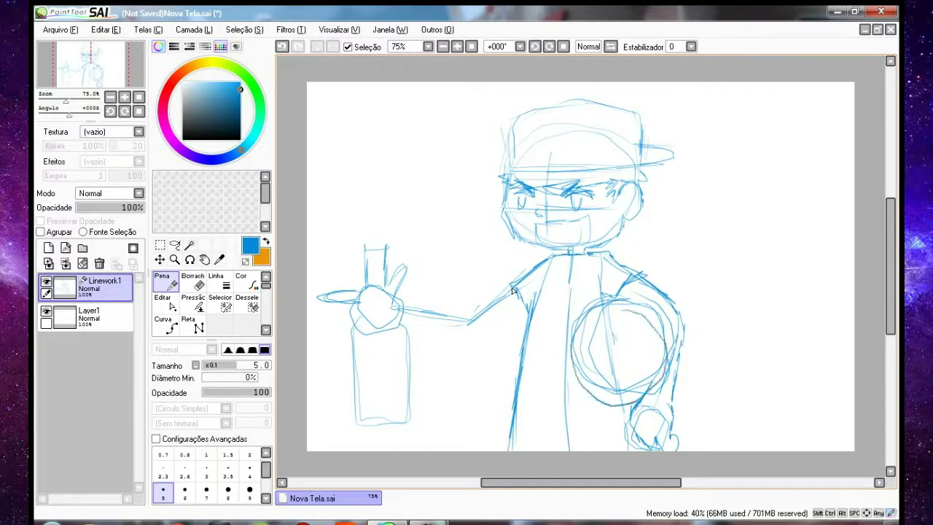
key("ctrl+z")
mouse_move(390, 292)
left_mouse_down()
mouse_move(372, 287)
mouse_move(336, 300)
left_mouse_up()
key("ctrl+z")
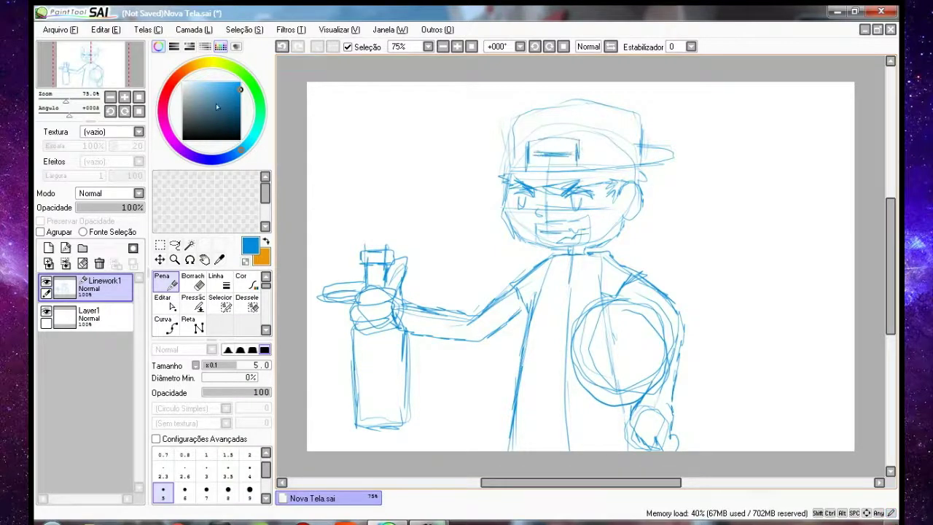
- Add a new linework layer above the sketch and ink the ear and the hair fringe in black at size 5
left_click(66, 262)
scroll(370, 166, "up", 3)
mouse_move(868, 197)
left_mouse_down()
mouse_move(722, 190)
mouse_move(729, 280)
mouse_move(706, 257)
left_mouse_up()
mouse_move(697, 211)
left_mouse_down()
mouse_move(669, 186)
mouse_move(502, 204)
mouse_move(511, 172)
mouse_move(398, 186)
mouse_move(367, 153)
mouse_move(398, 148)
left_mouse_up()
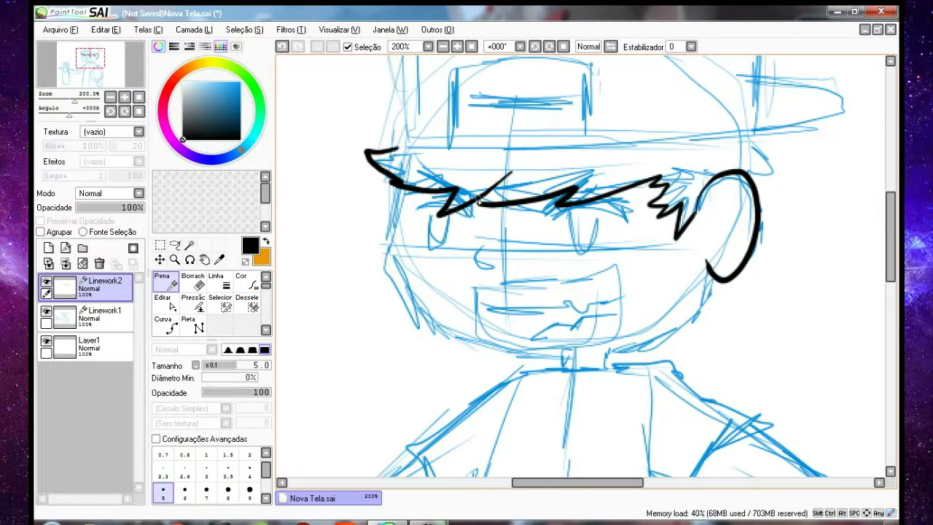
- Ink the eyebrow and eye nearest the ear in black, redoing the first overly thick brow stroke
left_click_drag(552, 191, 578, 175)
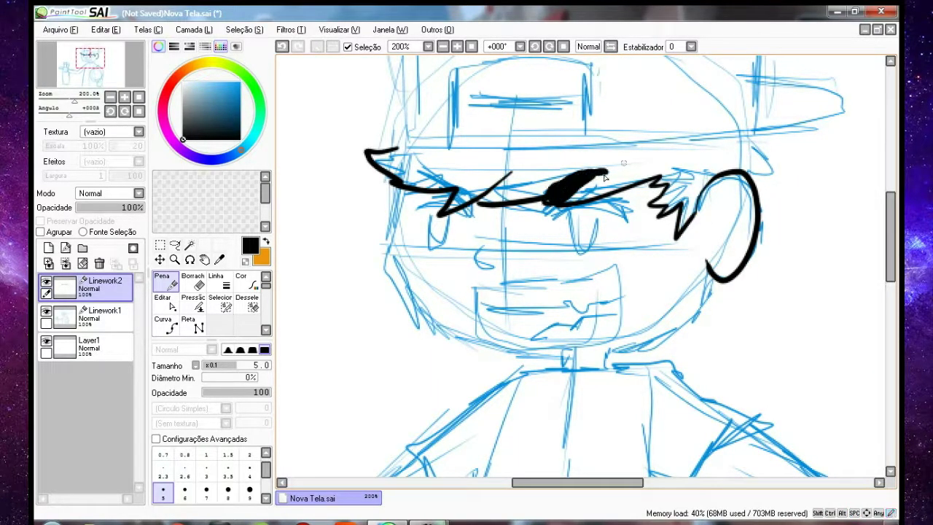
key("ctrl+z")
left_click_drag(554, 204, 596, 187)
mouse_move(558, 215)
left_mouse_down()
mouse_move(622, 217)
mouse_move(596, 207)
left_mouse_up()
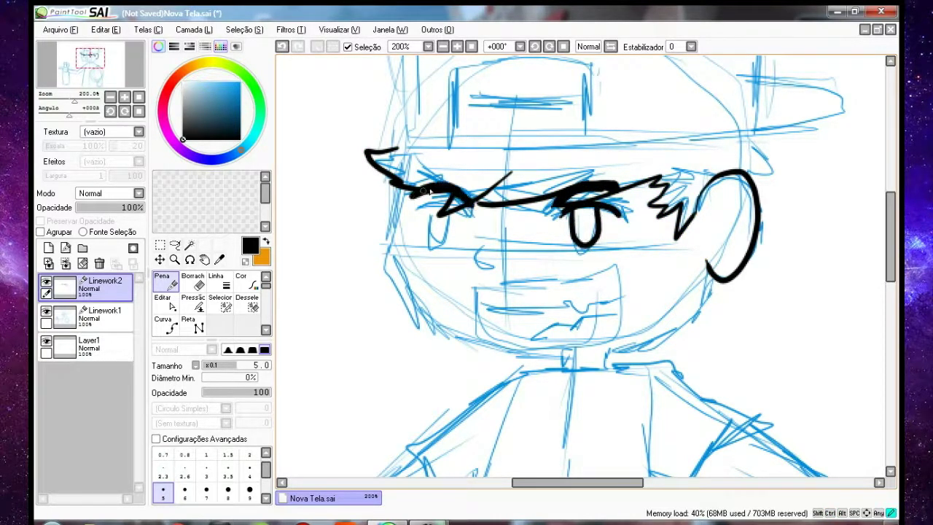
- Ink the other eye, the nose and the face contour down to the chin, redoing the jaw stroke
mouse_move(437, 207)
left_mouse_down()
mouse_move(453, 211)
mouse_move(467, 335)
mouse_move(583, 353)
left_mouse_up()
key("ctrl+z")
key("ctrl+z")
mouse_move(400, 184)
left_mouse_down()
mouse_move(399, 226)
mouse_move(442, 324)
mouse_move(585, 350)
left_mouse_up()
- Ink the jagged hair behind the ear, the ear's inner fold, and the remaining jaw down to the neck and collar
mouse_move(751, 132)
left_mouse_down()
mouse_move(766, 160)
mouse_move(753, 264)
mouse_move(707, 324)
mouse_move(707, 263)
left_mouse_up()
left_click_drag(742, 194, 714, 233)
left_click_drag(680, 321, 626, 345)
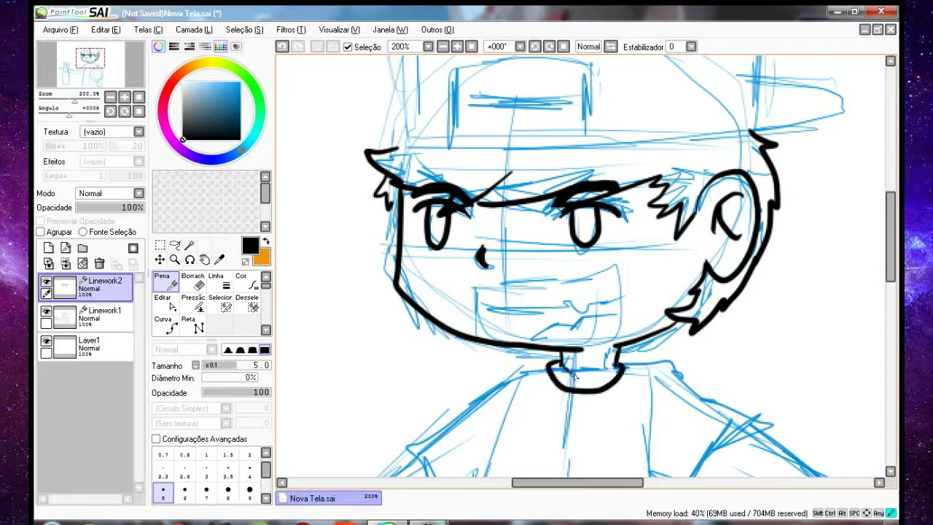
- Ink the cap's crown, lower band, strap opening with snap dots, centre seam and protruding brim
scroll(583, 350, "up", 3)
left_click_drag(427, 268, 762, 249)
mouse_move(400, 259)
left_mouse_down()
mouse_move(398, 124)
mouse_move(599, 65)
mouse_move(753, 110)
mouse_move(755, 250)
left_mouse_up()
left_click_drag(448, 265, 559, 187)
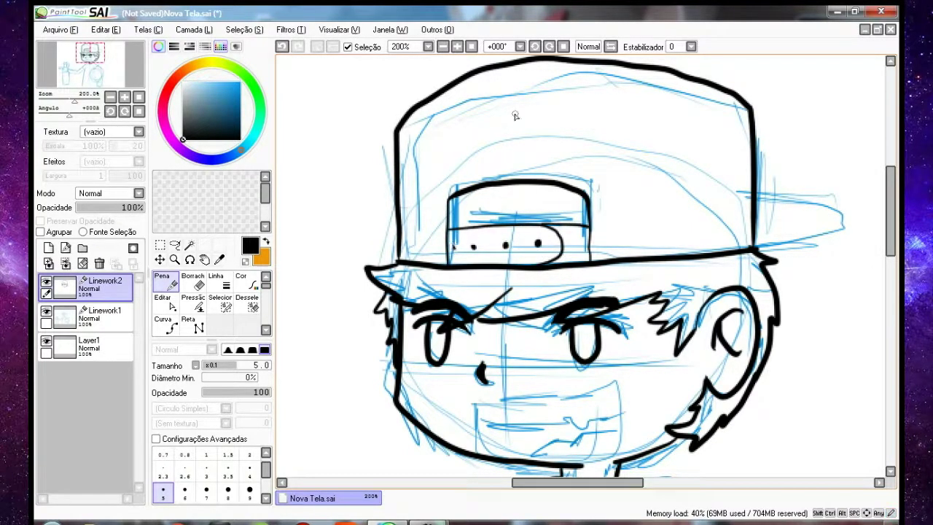
left_click_drag(509, 132, 540, 62)
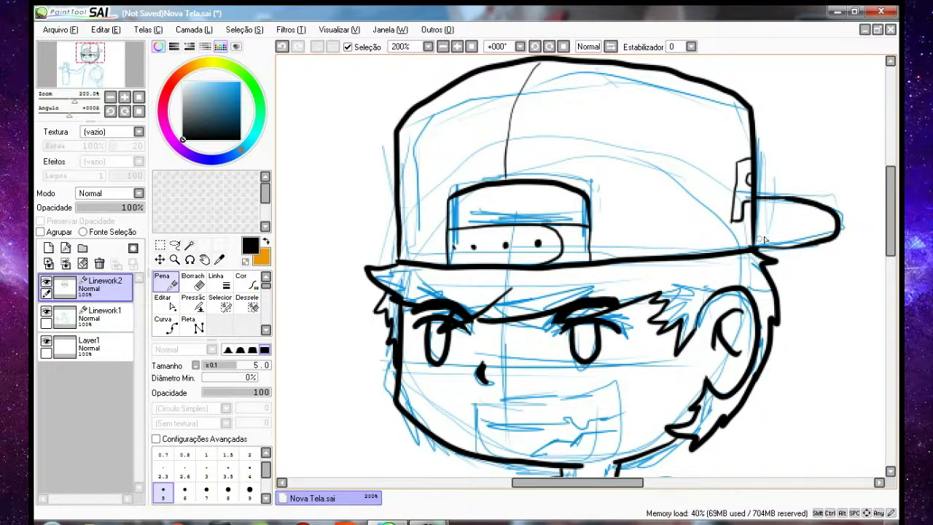
scroll(754, 249, "down", 5)
mouse_move(481, 235)
left_mouse_down()
mouse_move(569, 232)
mouse_move(624, 277)
mouse_move(492, 248)
mouse_move(616, 217)
left_mouse_up()
key("ctrl+z")
mouse_move(478, 233)
left_mouse_down()
mouse_move(492, 281)
mouse_move(611, 239)
left_mouse_up()
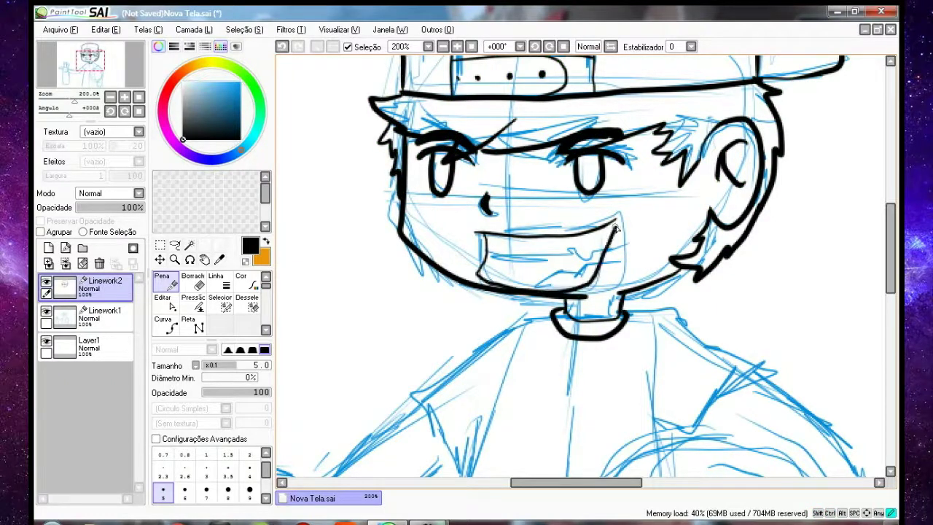
mouse_move(489, 254)
left_mouse_down()
mouse_move(598, 262)
mouse_move(575, 245)
mouse_move(641, 112)
left_mouse_up()
key("ctrl+z")
key("ctrl+z")
key("ctrl+z")
key("ctrl+z")
key("ctrl+z")
key("ctrl+z")
key("ctrl+z")
key("ctrl+y")
- Ink the shoulder, sleeve and long side edge of the T-shirt on the bottle side, including its fabric folds
mouse_move(624, 168)
left_mouse_down()
mouse_move(573, 177)
mouse_move(479, 254)
left_mouse_up()
mouse_move(479, 254)
left_mouse_down()
mouse_move(526, 339)
mouse_move(546, 279)
left_mouse_up()
left_click_drag(526, 344, 531, 280)
left_click_drag(544, 361, 570, 150)
mouse_move(551, 131)
left_mouse_down()
mouse_move(532, 280)
mouse_move(532, 410)
left_mouse_up()
left_click_drag(540, 408, 534, 288)
left_click_drag(517, 197, 519, 312)
left_click_drag(504, 260, 487, 366)
- Ink the opposite shoulder and sleeve of the T-shirt with its folds, working down along the round shape and body
left_click_drag(618, 77, 523, 385)
mouse_move(605, 154)
left_mouse_down()
mouse_move(632, 151)
mouse_move(636, 167)
left_mouse_up()
mouse_move(635, 154)
left_mouse_down()
mouse_move(706, 202)
mouse_move(684, 252)
left_mouse_up()
left_click_drag(633, 222, 644, 267)
left_click_drag(662, 221, 651, 263)
mouse_move(647, 298)
left_mouse_down()
mouse_move(621, 179)
mouse_move(526, 313)
mouse_move(703, 400)
mouse_move(783, 268)
mouse_move(659, 143)
left_mouse_up()
mouse_move(635, 251)
left_mouse_down()
mouse_move(600, 116)
mouse_move(612, 315)
mouse_move(589, 399)
left_mouse_up()
left_click_drag(618, 304, 637, 412)
left_click_drag(643, 348, 553, 497)
- Continue inking the round shape and the hanging arm beside it, undoing the faulty strokes
mouse_move(570, 95)
left_mouse_down()
mouse_move(679, 239)
mouse_move(690, 282)
mouse_move(714, 205)
left_mouse_up()
left_click_drag(689, 184, 685, 240)
key("ctrl+z")
key("ctrl+z")
left_click_drag(681, 283, 666, 371)
- Ink the wrist, thumb and fingers of the hanging hand at the canvas's lower edge and switch to the eraser for touch-ups
mouse_move(599, 300)
left_mouse_down()
mouse_move(604, 175)
mouse_move(591, 239)
left_mouse_up()
left_click_drag(569, 281, 580, 320)
left_click_drag(580, 321, 536, 218)
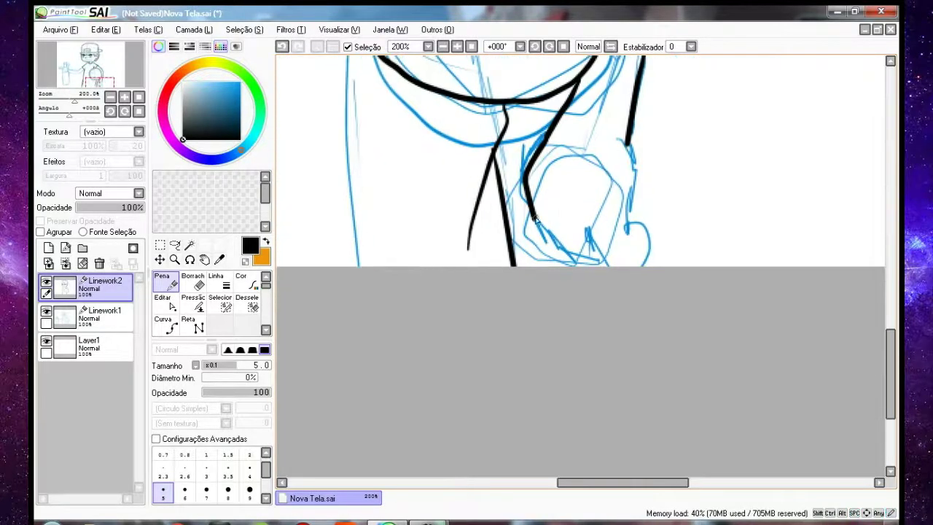
left_click_drag(650, 228, 624, 140)
left_click_drag(539, 217, 540, 233)
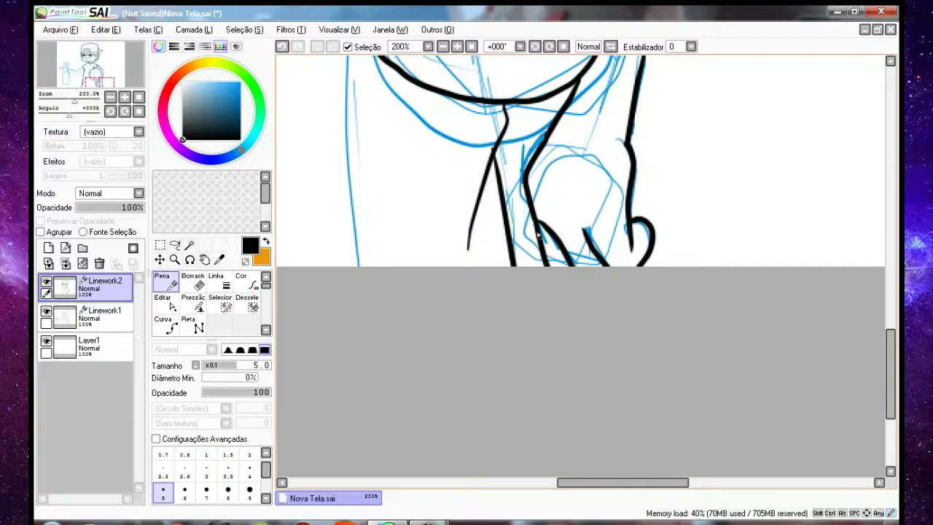
left_click_drag(519, 74, 558, 173)
key("e")
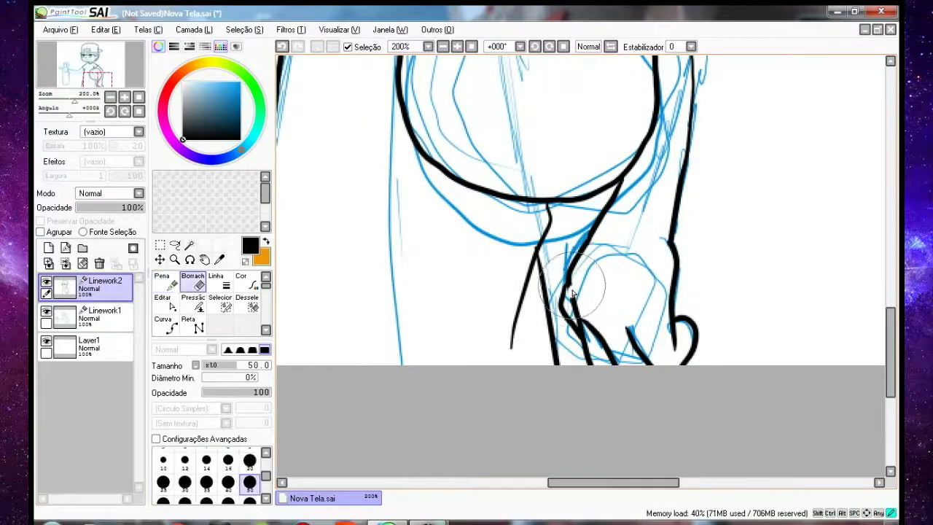
scroll(627, 149, "down", 2)
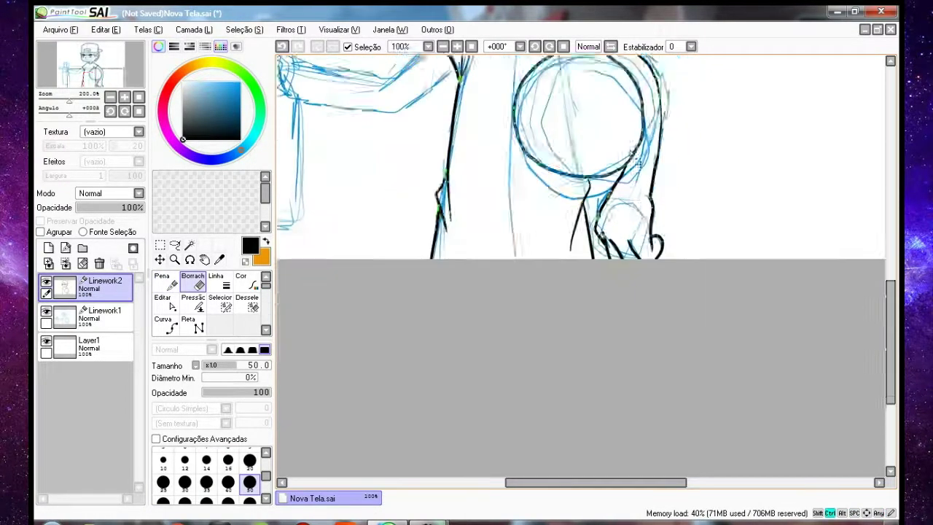
- Ink the extended finger and the curled fingers wrapped around the bottle with the size 5 pen
left_click_drag(627, 148, 732, 368)
left_click_drag(668, 251, 745, 269)
scroll(722, 252, "up", 3)
left_click_drag(320, 372, 691, 252)
scroll(691, 252, "down", 2)
left_click(167, 282)
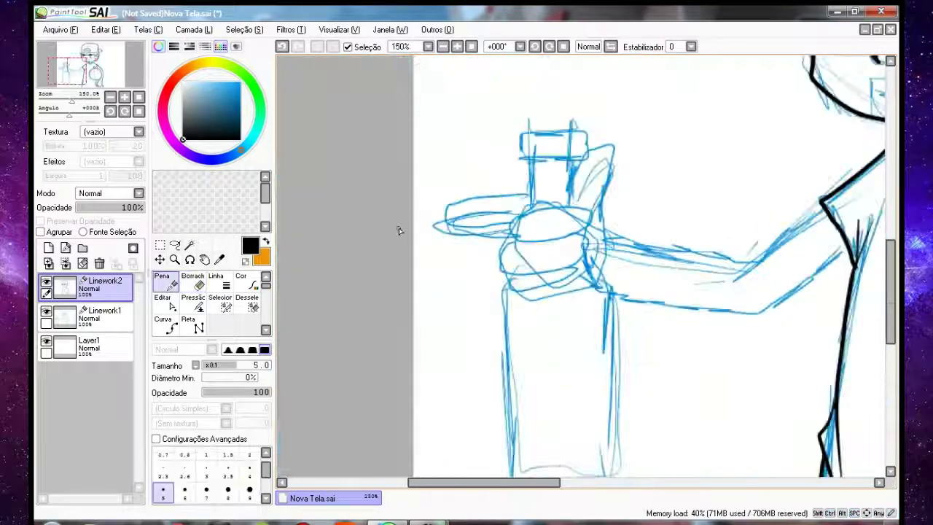
left_click_drag(503, 223, 571, 245)
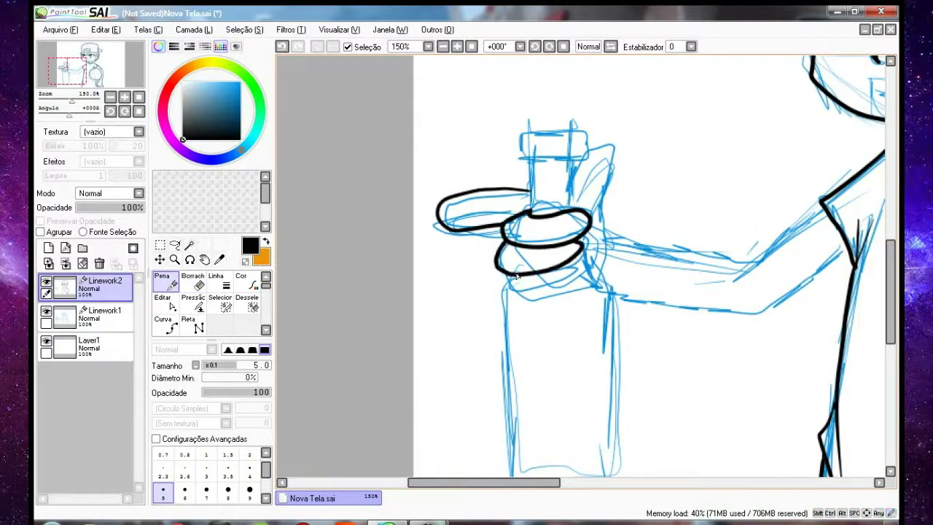
- Ink the thumb, the upper edge of the outstretched arm, and the bottle's neck and cap
mouse_move(626, 238)
left_mouse_down()
mouse_move(616, 153)
mouse_move(572, 191)
mouse_move(721, 271)
mouse_move(829, 221)
left_mouse_up()
key("ctrl+z")
left_click_drag(737, 276, 828, 213)
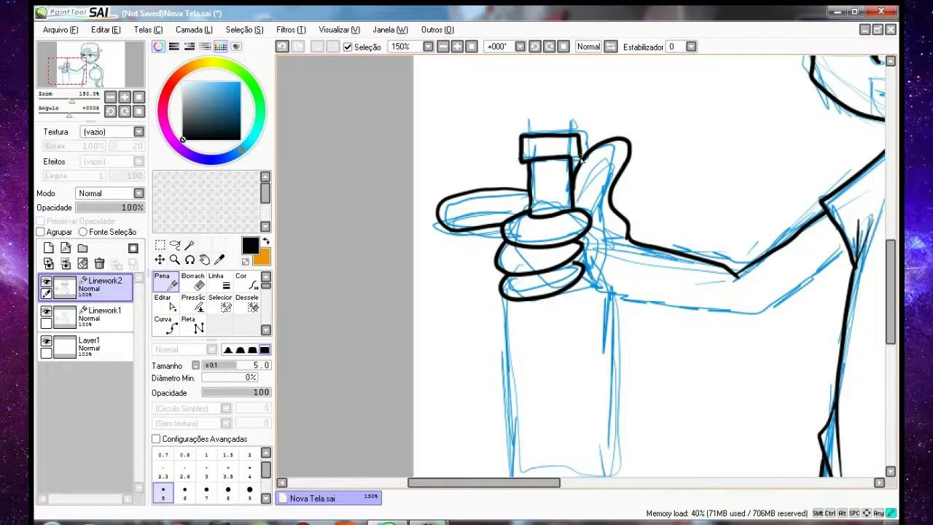
- Ink the bottle's sides and rounded base, and add two horizontal lines marking off its label
left_click_drag(585, 303, 545, 257)
mouse_move(547, 206)
left_mouse_down()
mouse_move(571, 332)
mouse_move(570, 426)
left_mouse_up()
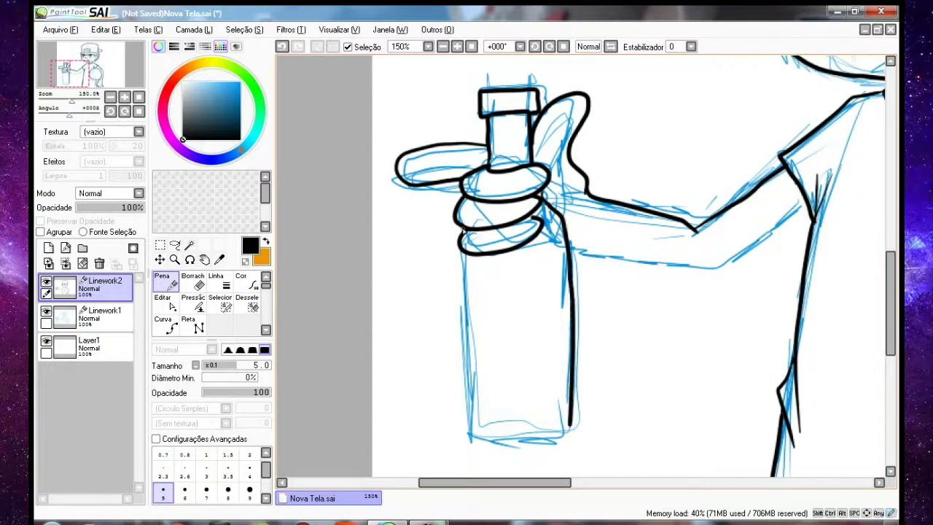
left_click_drag(459, 340, 470, 436)
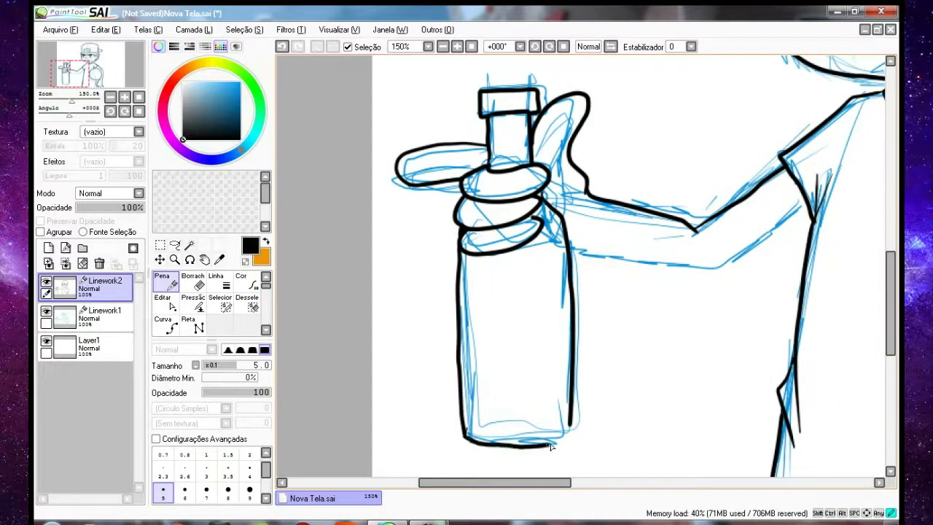
left_click_drag(459, 285, 567, 287)
left_click_drag(461, 370, 519, 370)
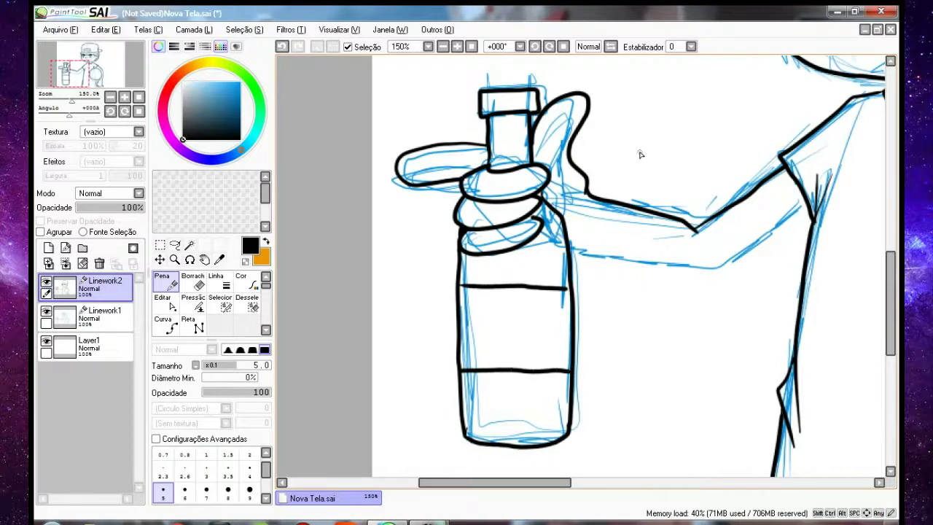
- Ink the lower edge of the outstretched arm from the wrist past the elbow to the sleeve
scroll(640, 155, "down", 2)
left_click_drag(664, 257, 625, 287)
scroll(625, 287, "up", 3)
left_click_drag(462, 299, 625, 325)
left_click_drag(616, 328, 772, 253)
- Hide the blue sketch layer Linework1
scroll(626, 217, "down", 4)
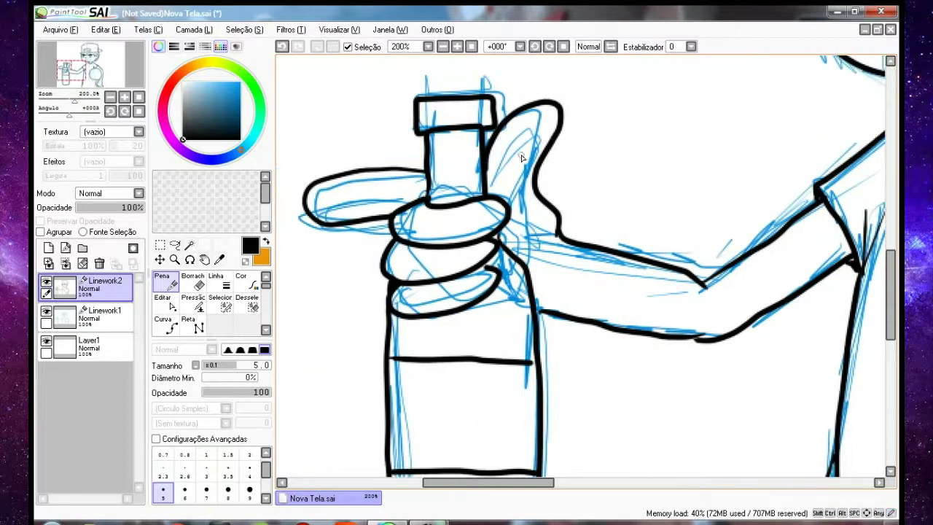
left_click(46, 312)
scroll(570, 181, "up", 5)
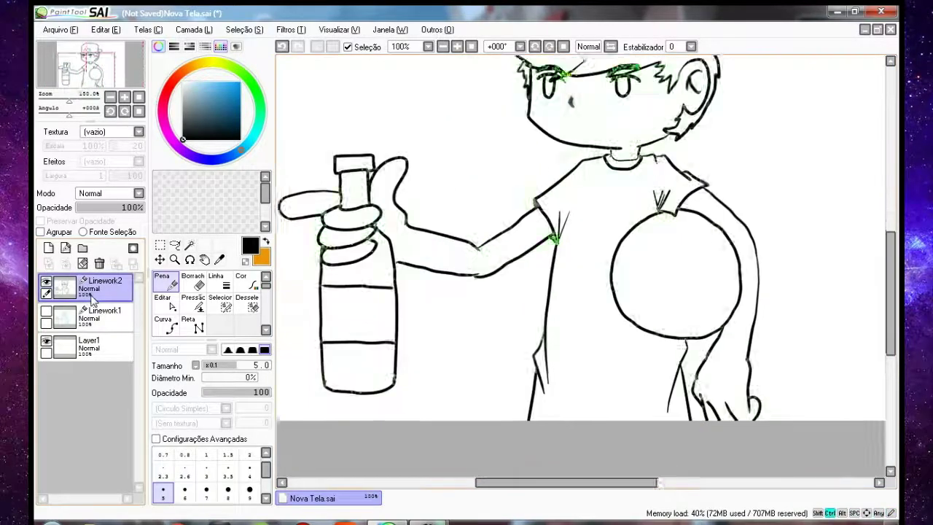
left_click_drag(409, 242, 361, 244)
mouse_move(559, 245)
left_mouse_down()
mouse_move(533, 256)
mouse_move(549, 291)
mouse_move(568, 263)
mouse_move(733, 237)
left_mouse_up()
key("ctrl+z")
key("ctrl+z")
mouse_move(550, 229)
left_mouse_down()
mouse_move(756, 202)
mouse_move(577, 297)
left_mouse_up()
key("ctrl+z")
left_click_drag(526, 236, 577, 300)
left_click_drag(706, 245, 656, 287)
left_click_drag(668, 273, 615, 308)
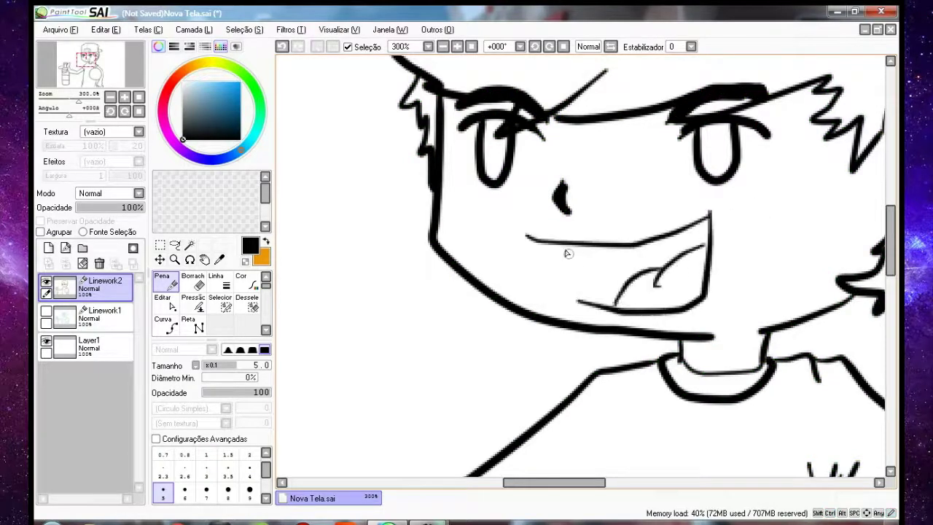
left_click_drag(558, 247, 711, 223)
key("ctrl+z")
key("ctrl+z")
key("ctrl+z")
key("ctrl+z")
key("ctrl+z")
- Ink a small puckered mouth below the nose and touch up the bottle neck's line where it meets the fingers
mouse_move(548, 261)
left_mouse_down()
mouse_move(628, 263)
mouse_move(559, 260)
mouse_move(578, 286)
left_mouse_up()
scroll(631, 246, "down", 3)
left_click_drag(650, 267, 622, 227)
scroll(623, 226, "down", 1)
left_click_drag(638, 283, 610, 241)
scroll(408, 221, "up", 4)
left_click_drag(396, 291, 395, 269)
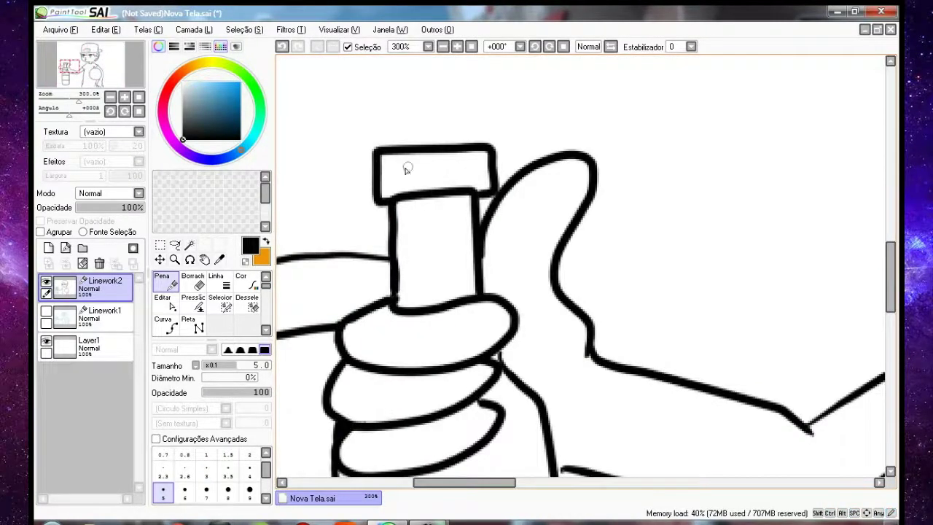
- Letter the word "VODKA" in black on the bottle's label
scroll(437, 182, "down", 5)
mouse_move(373, 213)
left_mouse_down()
mouse_move(391, 277)
mouse_move(414, 212)
mouse_move(409, 235)
mouse_move(437, 241)
left_mouse_up()
left_click(422, 249)
mouse_move(466, 213)
left_mouse_down()
mouse_move(459, 276)
mouse_move(483, 269)
left_mouse_up()
left_click_drag(484, 231, 517, 203)
mouse_move(490, 232)
left_mouse_down()
mouse_move(513, 272)
mouse_move(538, 210)
mouse_move(560, 271)
left_mouse_up()
left_click(538, 235)
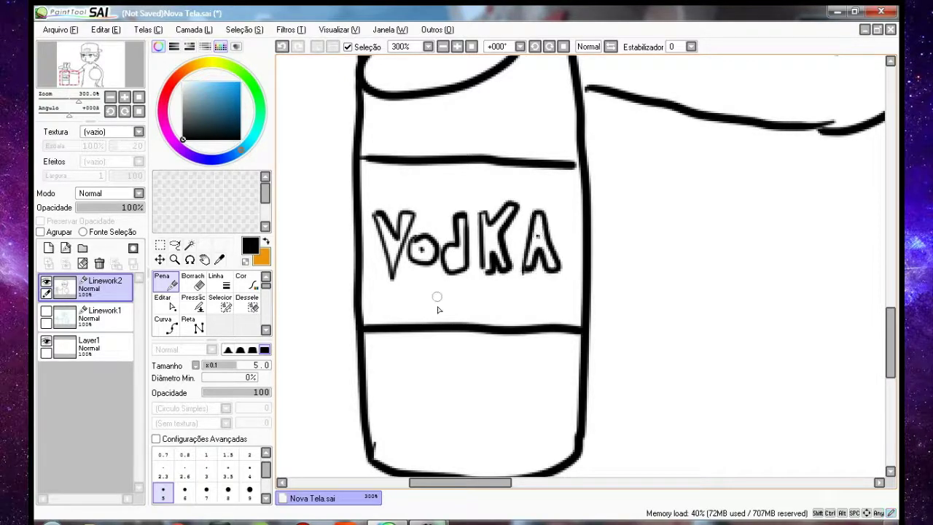
scroll(450, 184, "down", 3)
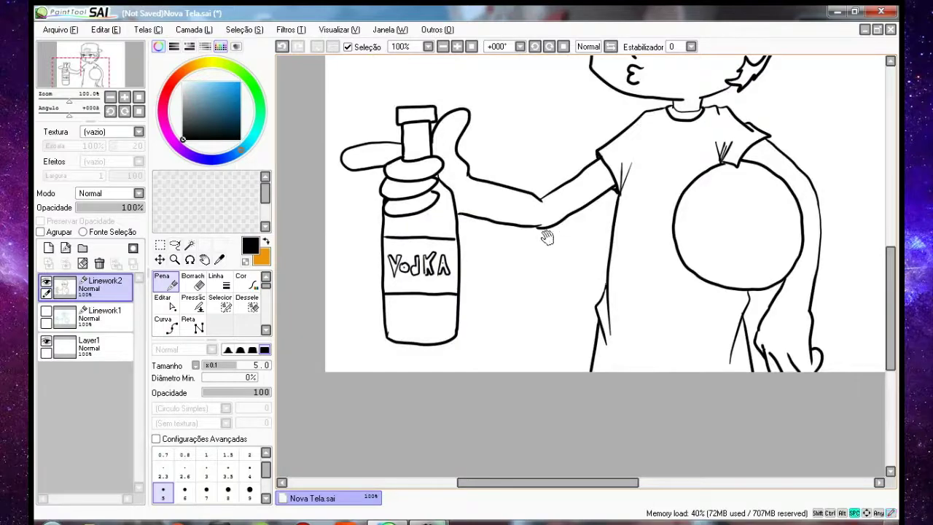
left_click_drag(548, 240, 460, 343)
scroll(542, 143, "up", 4)
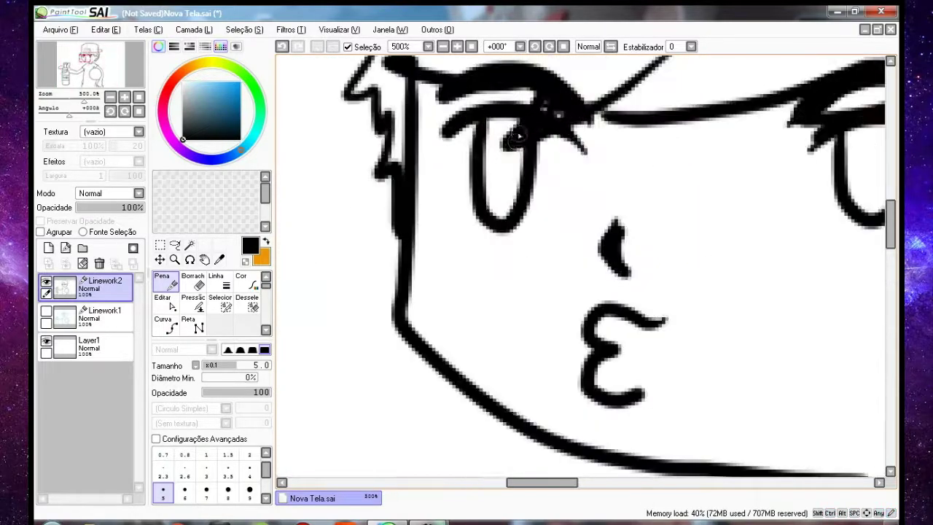
scroll(542, 143, "down", 4)
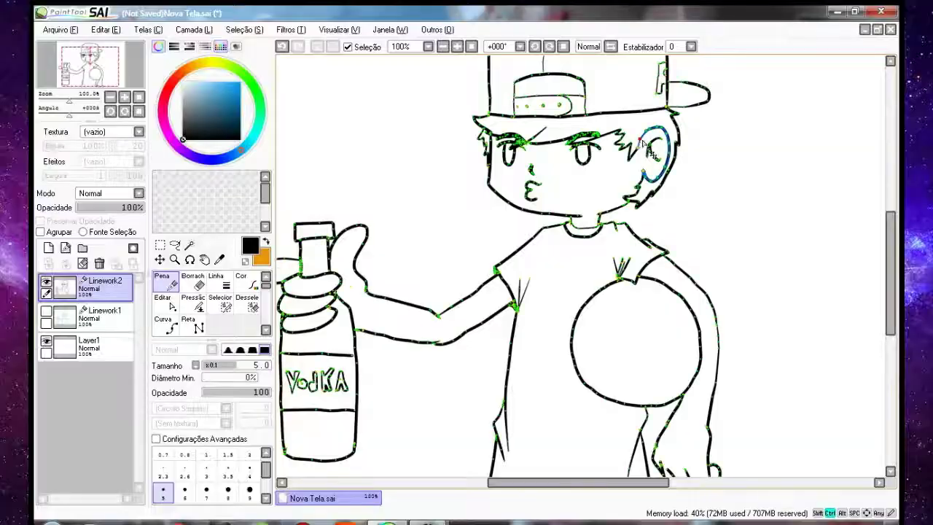
scroll(642, 140, "up", 4)
scroll(536, 172, "down", 7)
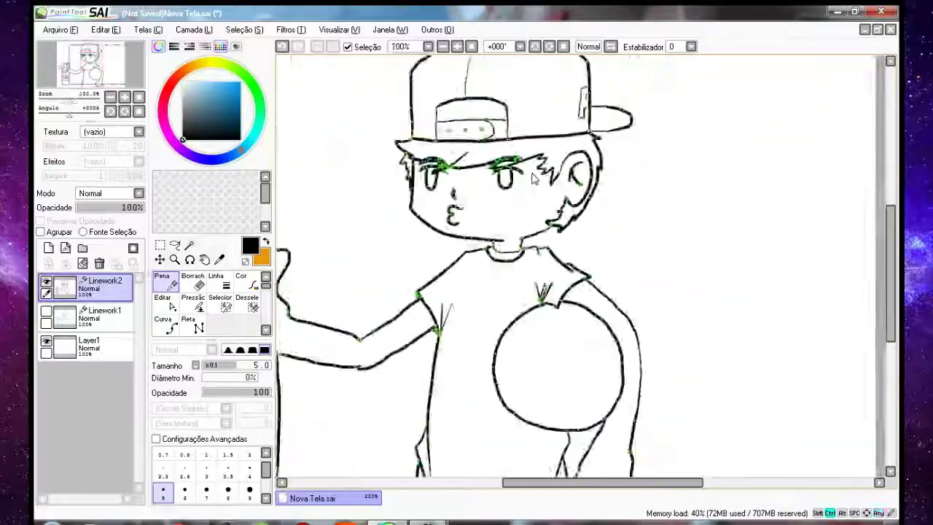
- Select the skin areas on Linework2 with the magic wand: both arms and hands, the fingers and the face
left_click(190, 245)
left_click(423, 254)
left_click(383, 240)
left_click(363, 235)
left_click(576, 253)
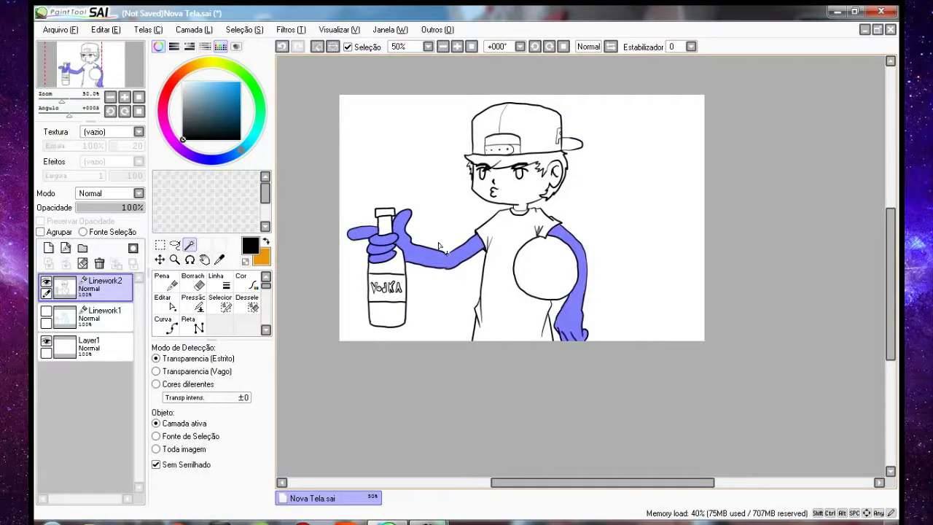
left_click(527, 197)
scroll(529, 155, "up", 2)
left_click_drag(515, 237, 584, 227)
- Paint the selected face, arms and hands pale yellow on Layer1 with the Caneta brush
left_click(202, 63)
left_click(208, 92)
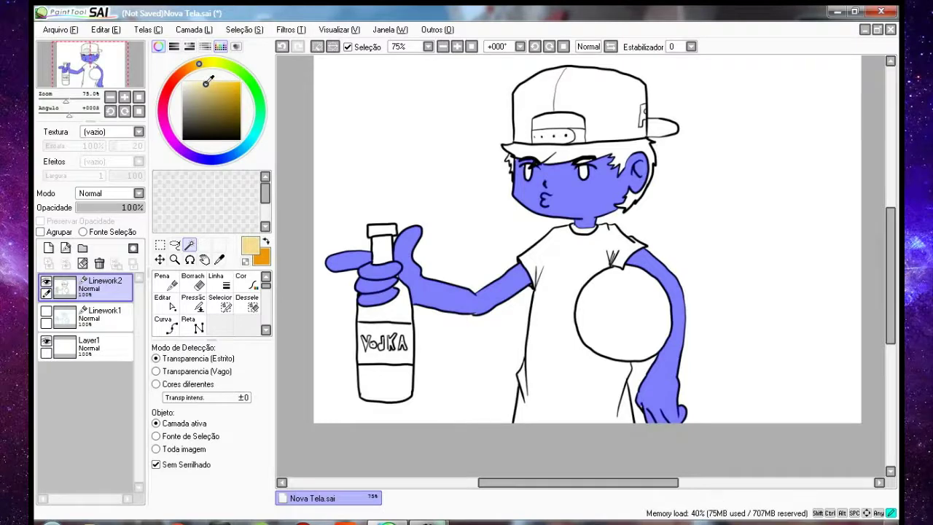
left_click(106, 347)
left_click(194, 282)
mouse_move(524, 173)
left_mouse_down()
mouse_move(572, 195)
mouse_move(639, 172)
left_mouse_up()
mouse_move(694, 223)
left_mouse_down()
mouse_move(660, 328)
mouse_move(667, 415)
mouse_move(445, 291)
mouse_move(394, 251)
mouse_move(336, 261)
left_mouse_up()
- Paint slightly darker yellow shadows along the face on Layer1 with the Caneta brush
scroll(444, 135, "up", 4)
left_click_drag(454, 195, 283, 157)
left_click(206, 86)
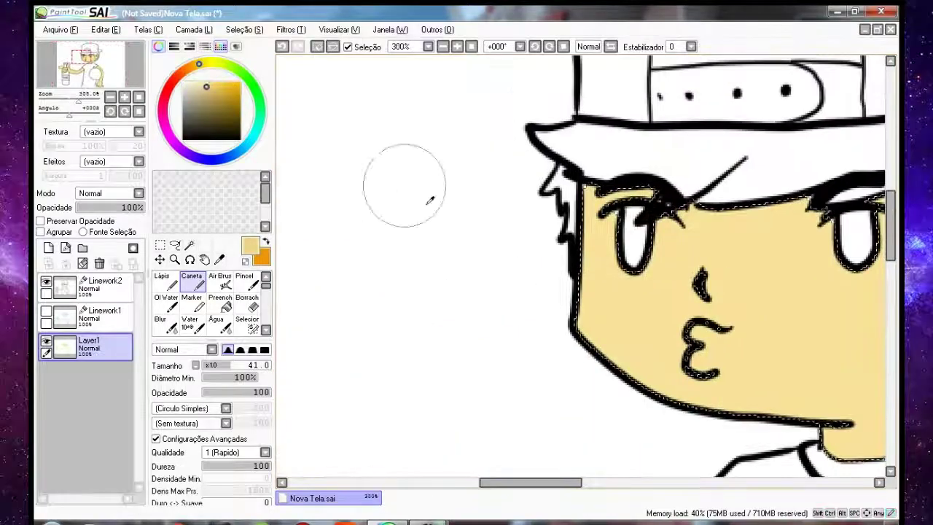
mouse_move(606, 146)
left_mouse_down()
mouse_move(446, 150)
mouse_move(642, 183)
mouse_move(775, 160)
left_mouse_up()
left_click_drag(848, 162, 625, 137)
mouse_move(599, 175)
left_mouse_down()
mouse_move(662, 132)
mouse_move(648, 350)
mouse_move(543, 441)
left_mouse_up()
left_click_drag(688, 333, 893, 91)
- Paint the same darker yellow shadows on the bottle-holding arm, the hand and its fingers
mouse_move(495, 408)
left_mouse_down()
mouse_move(751, 177)
mouse_move(495, 335)
left_mouse_up()
left_click_drag(437, 374, 672, 385)
mouse_move(729, 325)
left_mouse_down()
mouse_move(517, 318)
mouse_move(443, 173)
left_mouse_up()
left_click_drag(531, 263, 620, 271)
left_click_drag(501, 275, 387, 298)
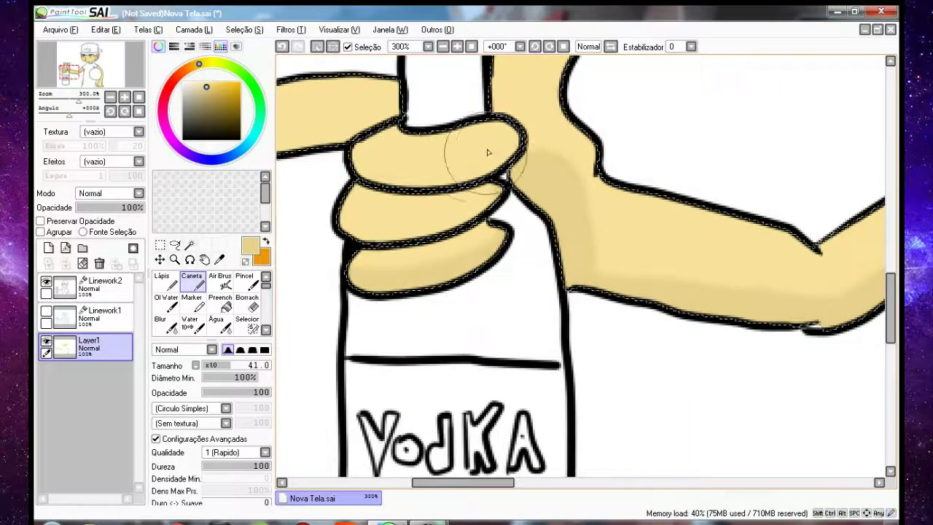
left_click_drag(397, 168, 453, 265)
left_click_drag(292, 264, 452, 256)
left_click_drag(454, 205, 358, 190)
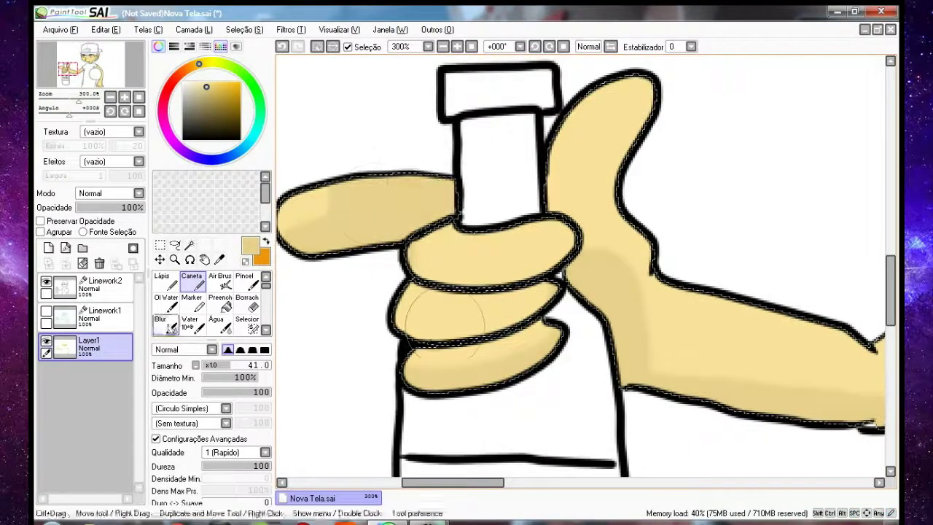
- Blend the skin shadows on the hand, arms and face with the Blur brush
left_click(167, 324)
scroll(783, 339, "down", 3)
scroll(783, 340, "right", 5)
mouse_move(824, 110)
left_mouse_down()
mouse_move(562, 371)
mouse_move(708, 166)
mouse_move(519, 188)
left_mouse_up()
scroll(791, 247, "down", 3)
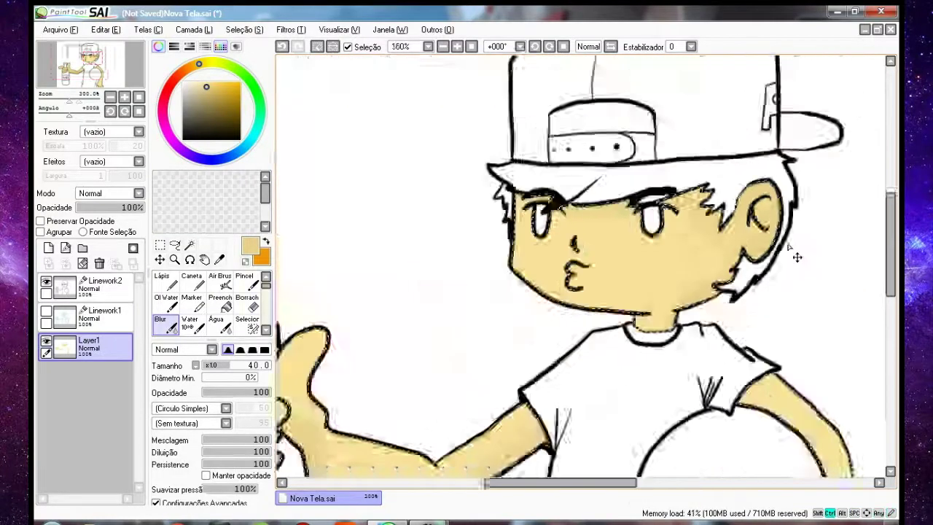
scroll(797, 257, "down", 2)
- Clear the skin selection, and select the hair and the cap's opening on Linework2 with the magic wand
left_click(102, 284)
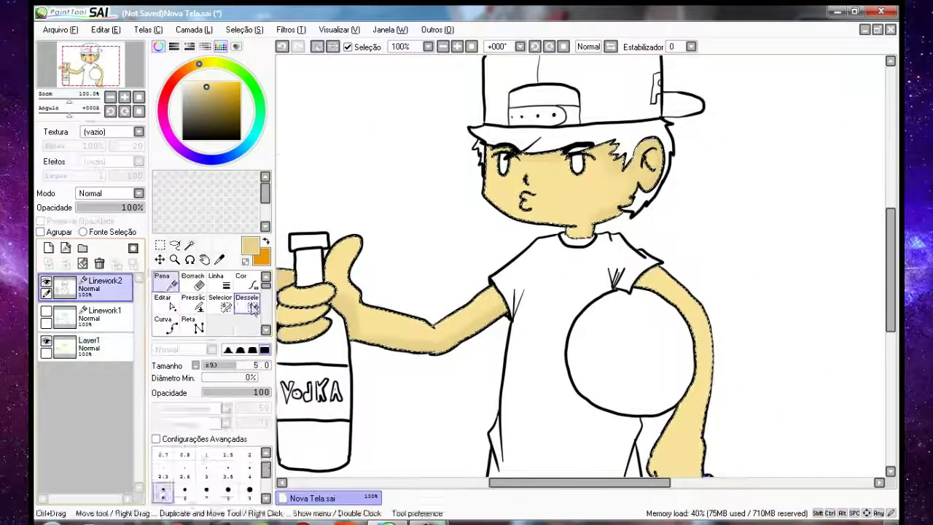
left_click(252, 306)
key("ctrl+d")
left_click(190, 245)
left_click(558, 135)
left_click(547, 97)
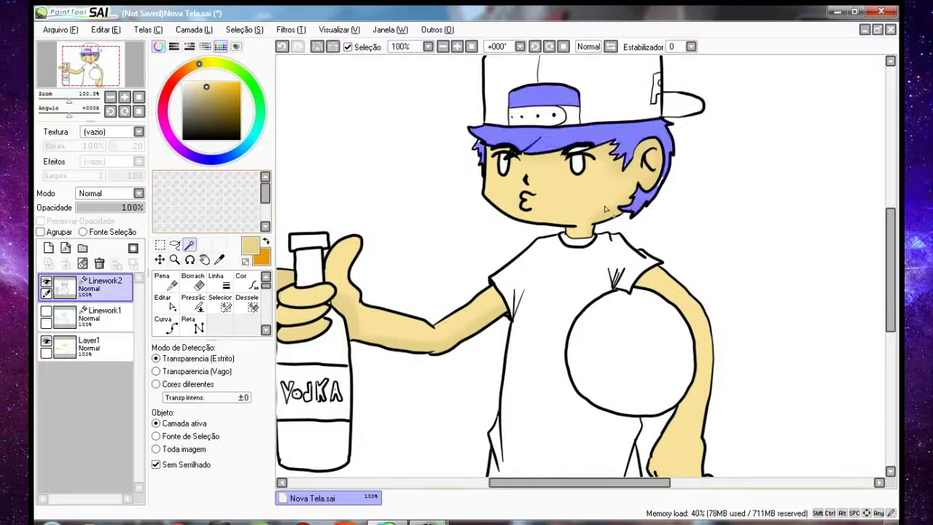
- Add the small unselected slivers of hair behind and in front of the ear to the selection
scroll(576, 152, "up", 7)
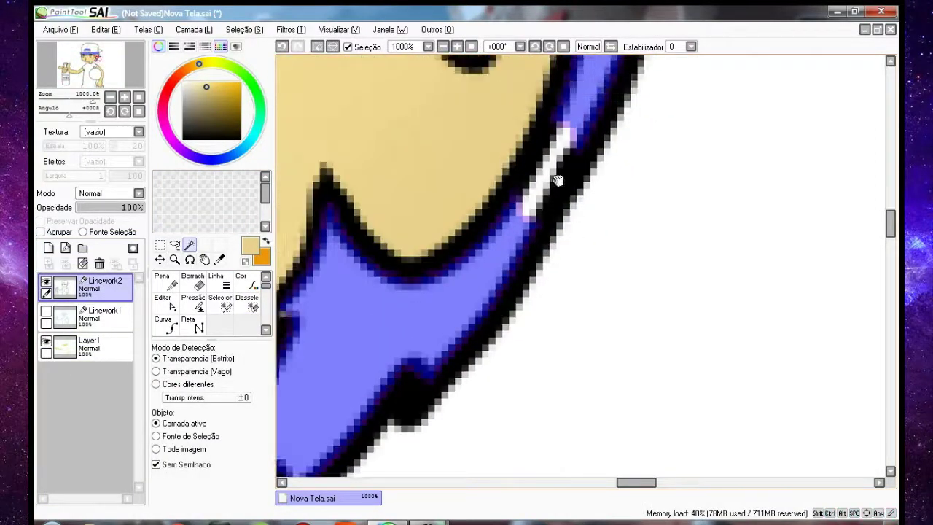
left_click(528, 209)
left_click(558, 143)
left_click_drag(479, 168, 691, 416)
left_click(406, 249)
left_click(338, 167)
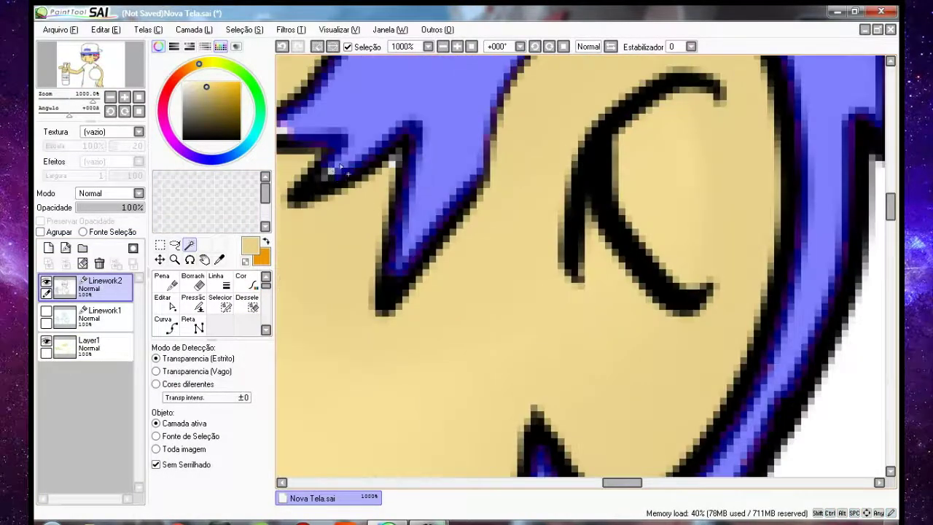
left_click_drag(290, 137, 414, 170)
- Add the remaining hair gaps along the fringe to the selection and check the edges around the cap opening
scroll(422, 177, "up", 3)
scroll(531, 326, "left", 2)
left_click(338, 361)
left_click_drag(340, 233, 692, 237)
left_click(420, 343)
left_click(387, 156)
left_click_drag(466, 168, 387, 357)
left_click_drag(466, 153, 374, 359)
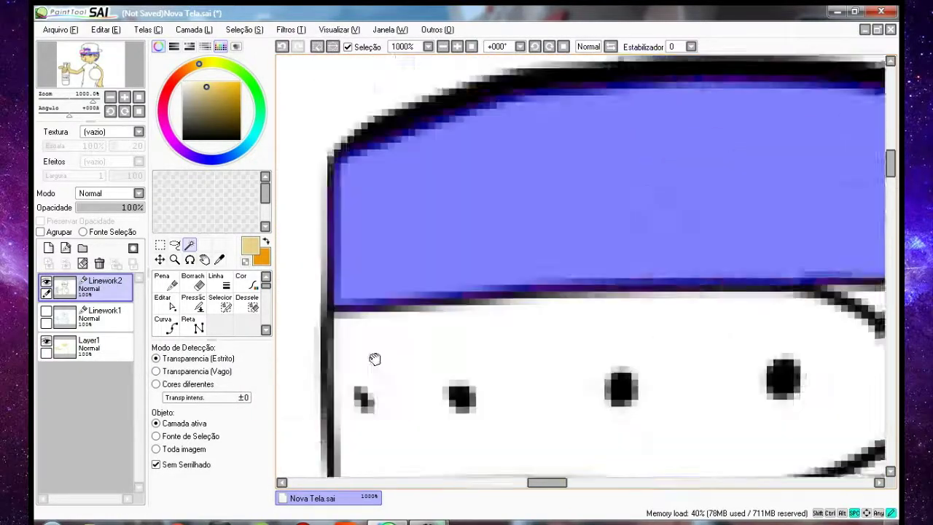
- Add the shirt to the selection, including the thin gaps between the fold lines on the sleeve above the ball
scroll(434, 226, "down", 7)
left_click_drag(512, 443, 559, 243)
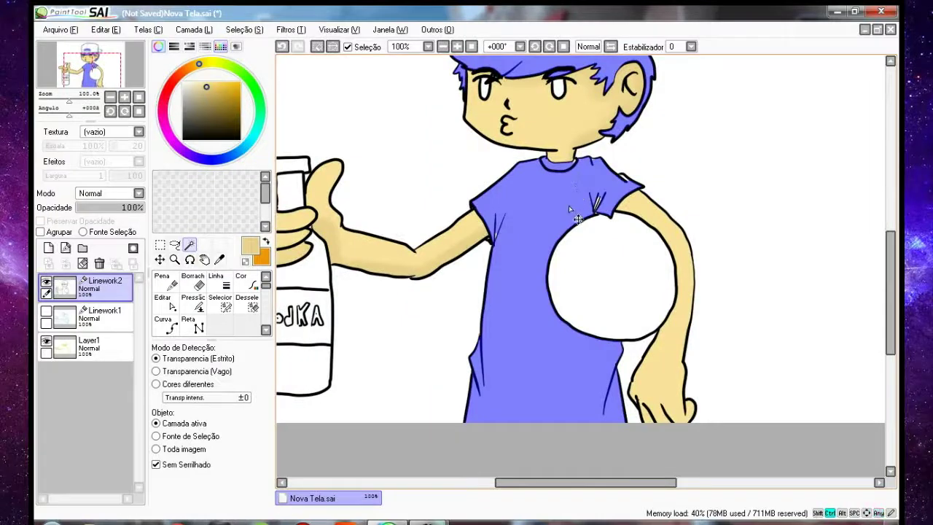
scroll(595, 202, "up", 8)
left_click(639, 156)
left_click(650, 129)
left_click(627, 184)
left_click(617, 210)
left_click(607, 246)
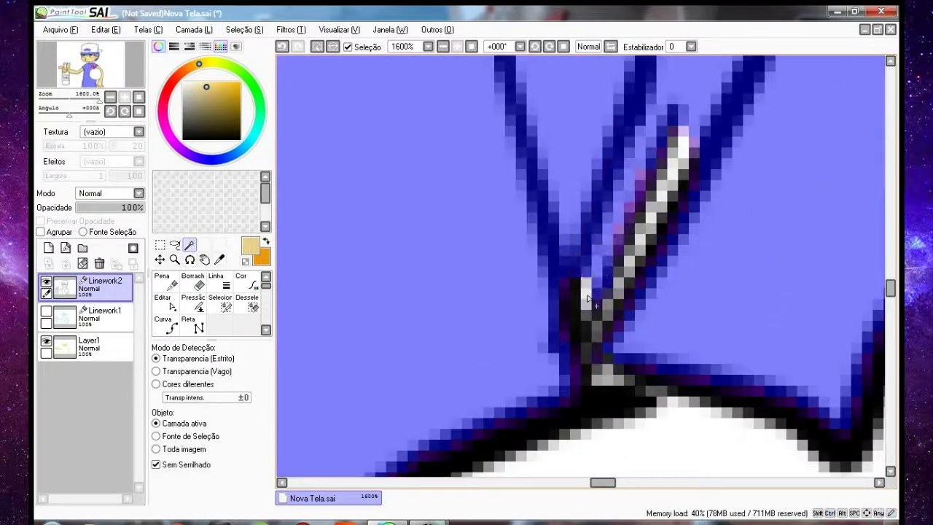
left_click(588, 293)
left_click(679, 152)
left_click(661, 197)
left_click(633, 251)
left_click(602, 314)
scroll(608, 295, "down", 1)
scroll(609, 297, "down", 2)
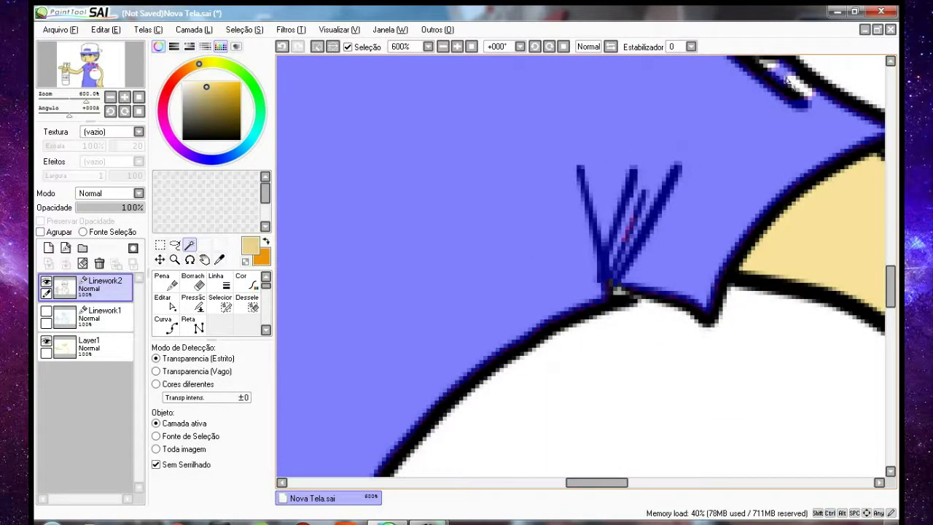
- Add the missed gap beside the shoulder fold to the selection and check the folds on the other sleeve
left_click_drag(693, 102, 859, 247)
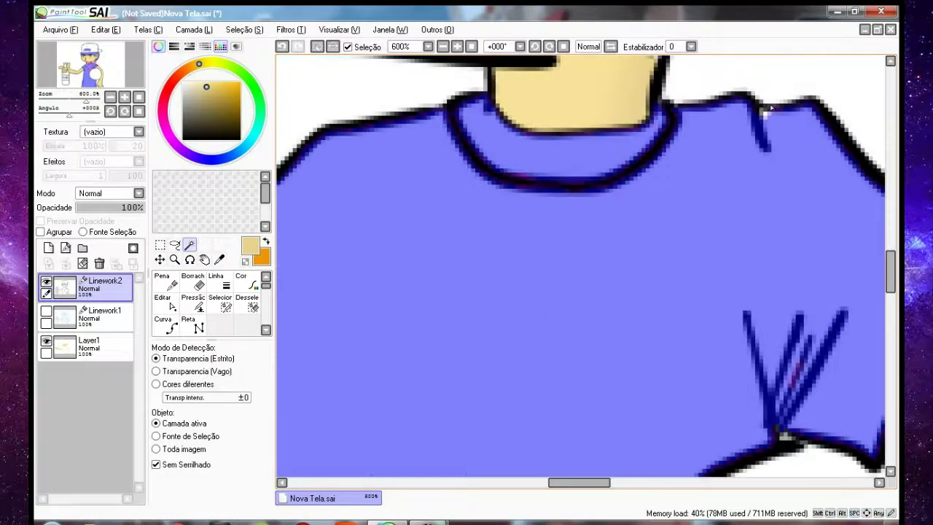
left_click(770, 108)
left_click_drag(672, 173, 737, 129)
left_click_drag(286, 419, 516, 211)
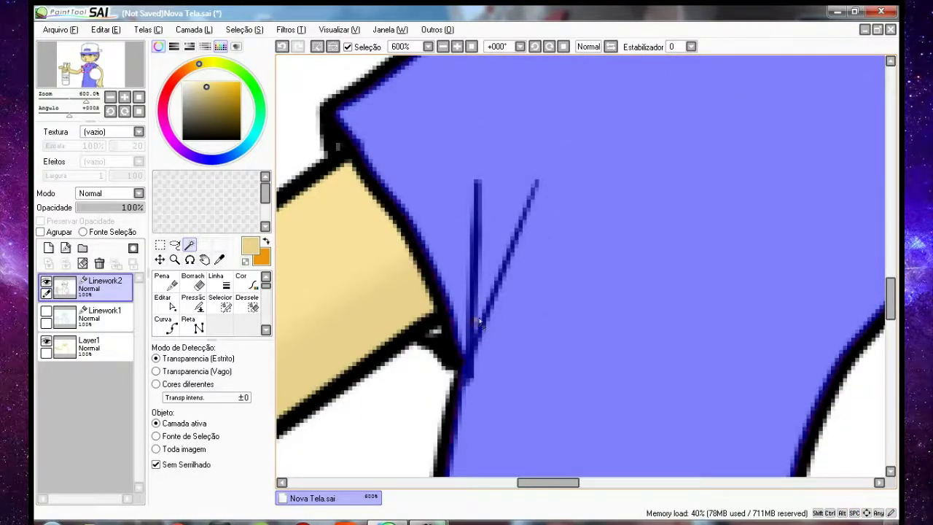
scroll(607, 227, "down", 5)
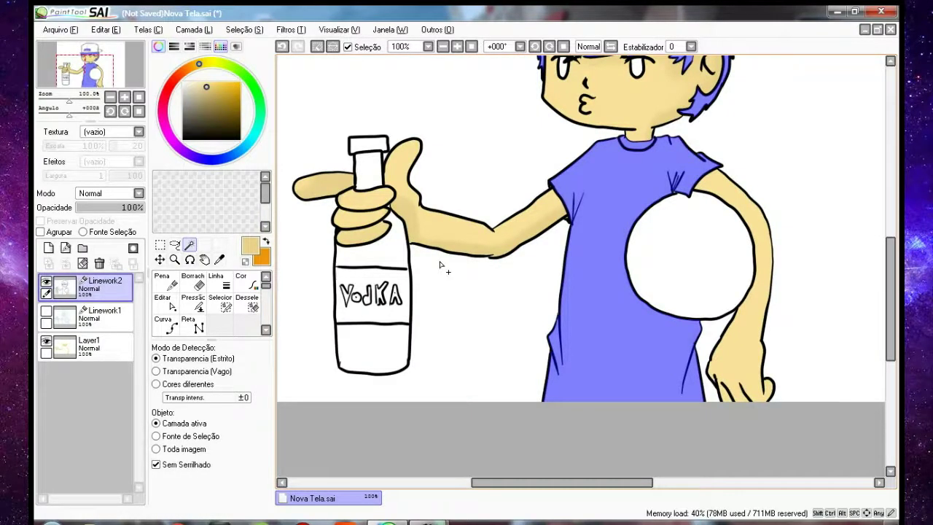
- Paint the selected shirt dark purple on Layer1 with the Caneta brush
left_click(95, 346)
left_click(182, 148)
left_click(239, 114)
left_click_drag(236, 117, 229, 119)
left_click_drag(173, 137, 163, 119)
left_click(193, 281)
mouse_move(560, 180)
left_mouse_down()
mouse_move(647, 150)
mouse_move(538, 272)
mouse_move(593, 398)
mouse_move(671, 394)
left_mouse_up()
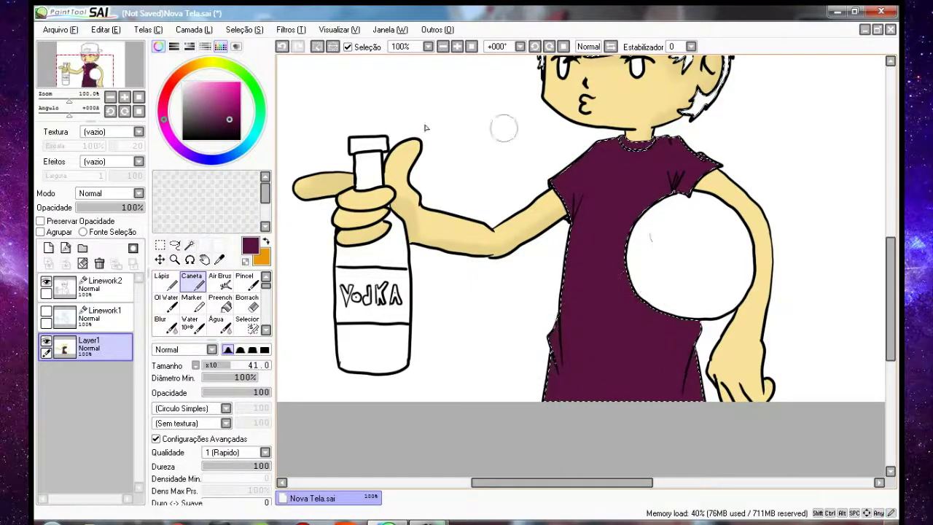
- Add darker purple shadows to the shirt and blend them with the Blur brush
left_click(236, 126)
mouse_move(678, 138)
left_mouse_down()
mouse_move(658, 207)
mouse_move(673, 324)
mouse_move(698, 390)
mouse_move(660, 203)
left_mouse_up()
left_click(164, 325)
left_click_drag(722, 174, 669, 332)
- Paint the hair and the cap's opening in dark brown shades with the Caneta brush
left_click(193, 282)
left_click(185, 70)
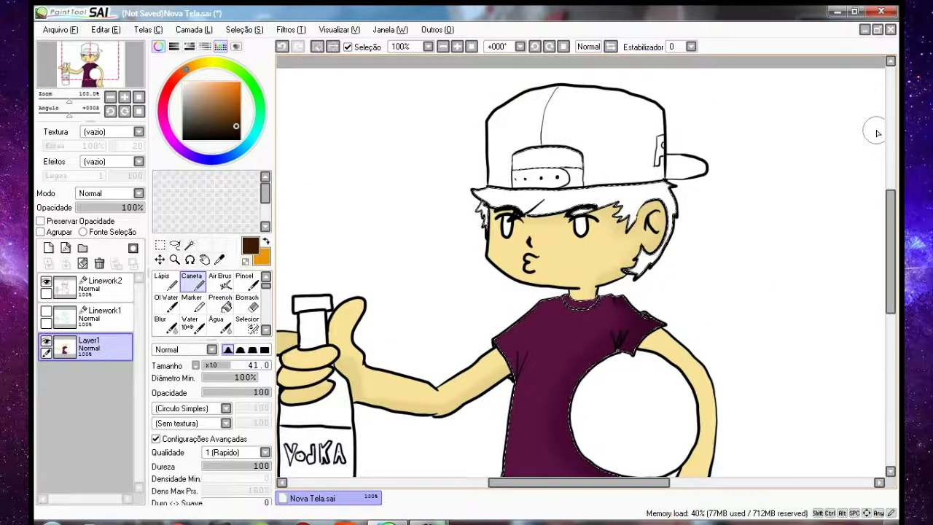
left_click(226, 130)
mouse_move(521, 158)
left_mouse_down()
mouse_move(608, 201)
mouse_move(543, 195)
left_mouse_up()
left_click(234, 134)
mouse_move(523, 158)
left_mouse_down()
mouse_move(631, 171)
mouse_move(620, 290)
mouse_move(627, 193)
mouse_move(665, 186)
mouse_move(600, 201)
left_mouse_up()
- Undo the last hair strokes and blend the hair's shading with the Blur brush
key("ctrl+z")
key("ctrl+z")
key("ctrl+z")
key("ctrl+z")
right_click(589, 144)
left_click(164, 325)
mouse_move(408, 334)
left_mouse_down()
mouse_move(512, 245)
mouse_move(539, 238)
mouse_move(451, 280)
left_mouse_up()
- Clear the selection, and select both crown panels of the cap on Linework2 with the magic wand
left_click(100, 287)
key("ctrl+d")
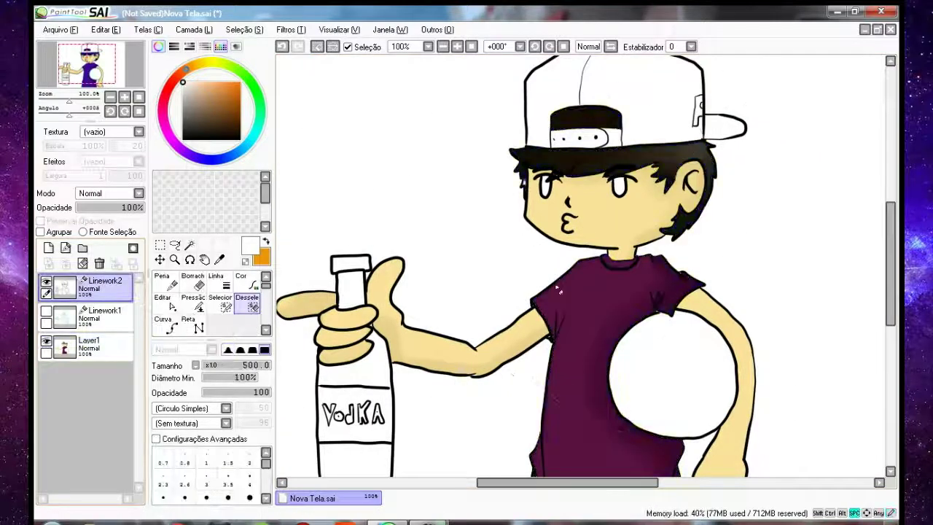
left_click_drag(558, 288, 545, 281)
left_click(189, 245)
left_click(545, 93)
left_click(635, 96)
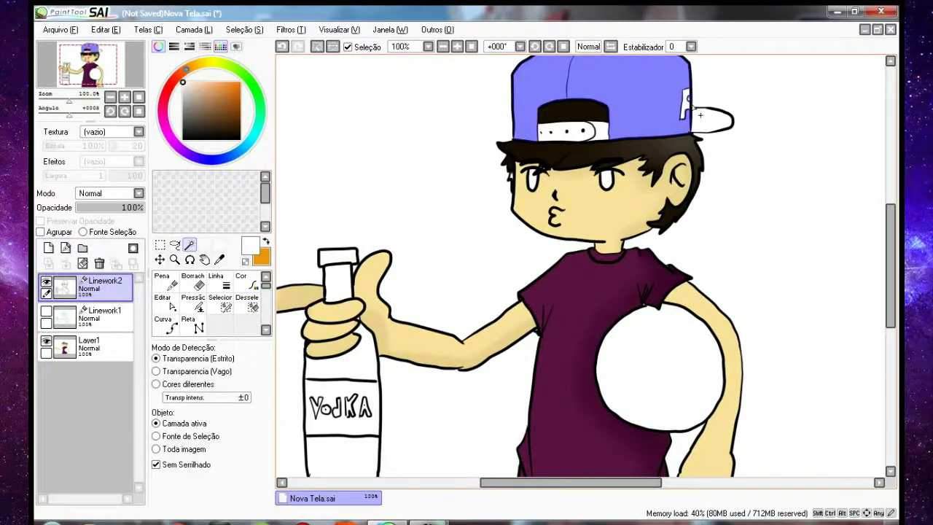
- Add the cap's visor, the ball, and the bottle with its label to the selection
scroll(700, 115, "up", 10)
scroll(349, 212, "down", 10)
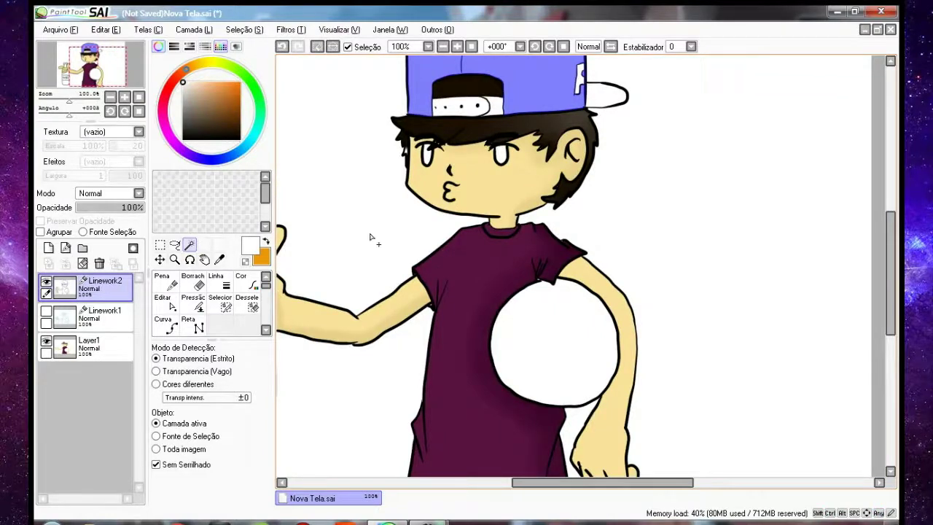
scroll(372, 198, "up", 2)
scroll(569, 277, "down", 2)
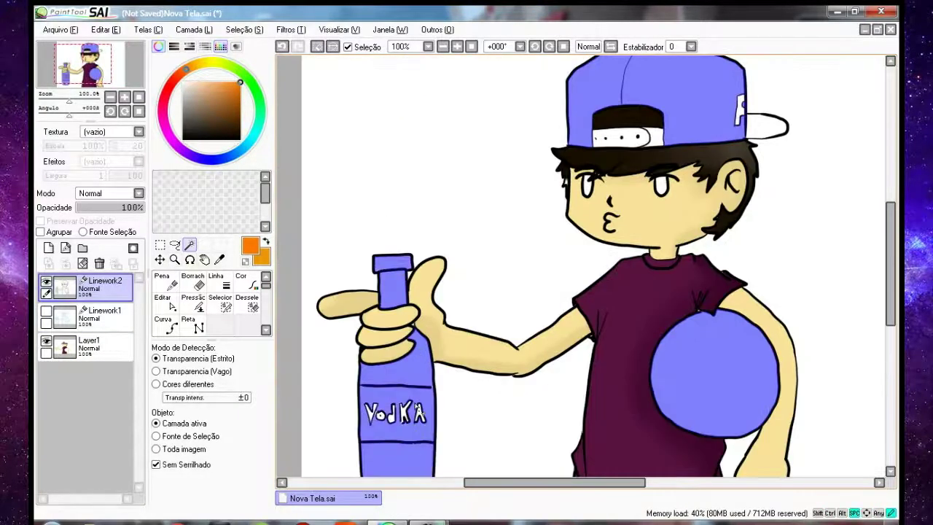
left_click_drag(347, 222, 354, 150)
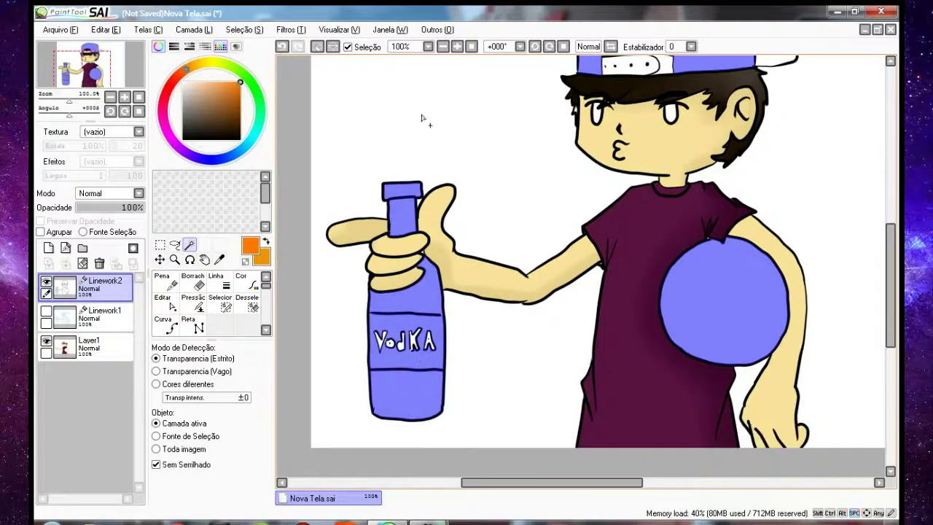
left_click_drag(729, 60, 660, 219)
left_click(699, 222)
- Paint the cap's crown and visor orange on Layer1 with the Caneta brush
left_click(94, 353)
left_click(192, 282)
mouse_move(512, 175)
left_mouse_down()
mouse_move(591, 152)
mouse_move(685, 197)
mouse_move(579, 134)
mouse_move(649, 193)
left_mouse_up()
left_click_drag(775, 241, 786, 164)
- Try to paint black spots on the ball with the Caneta at size 59
right_click(644, 315)
left_click(244, 365)
left_click(655, 343)
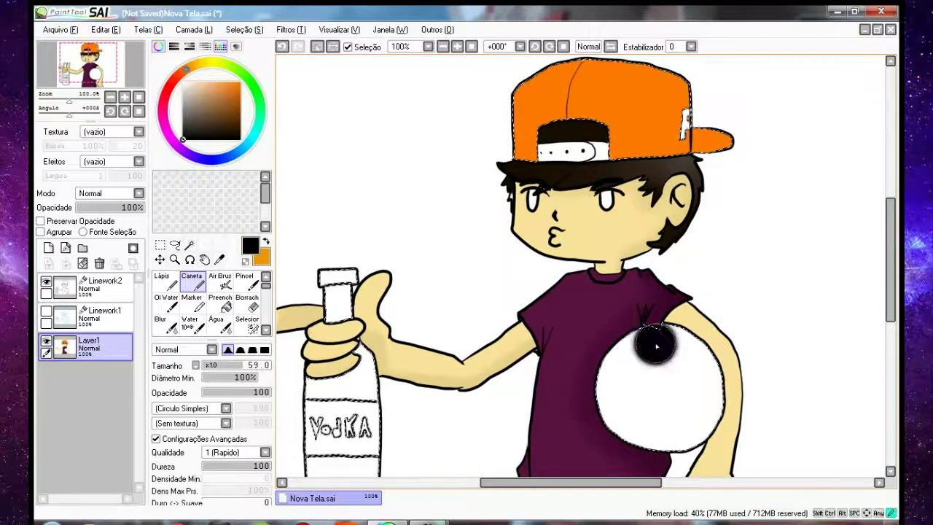
left_click(662, 383)
key("ctrl+z")
key("ctrl+z")
- Draw the soccer ball's central pentagon and seams in black at brush size 8, and fill its alternating outer patches
left_click(212, 63)
left_click(226, 366)
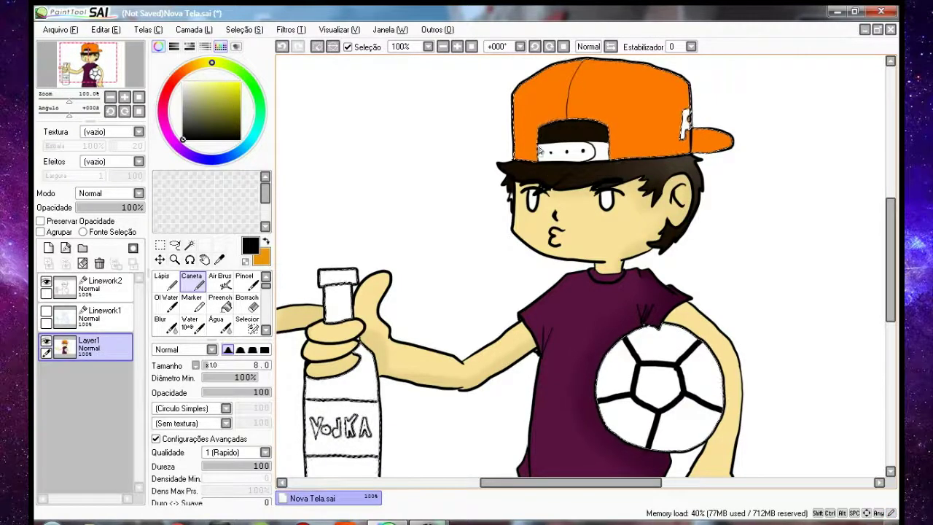
left_click_drag(631, 336, 654, 329)
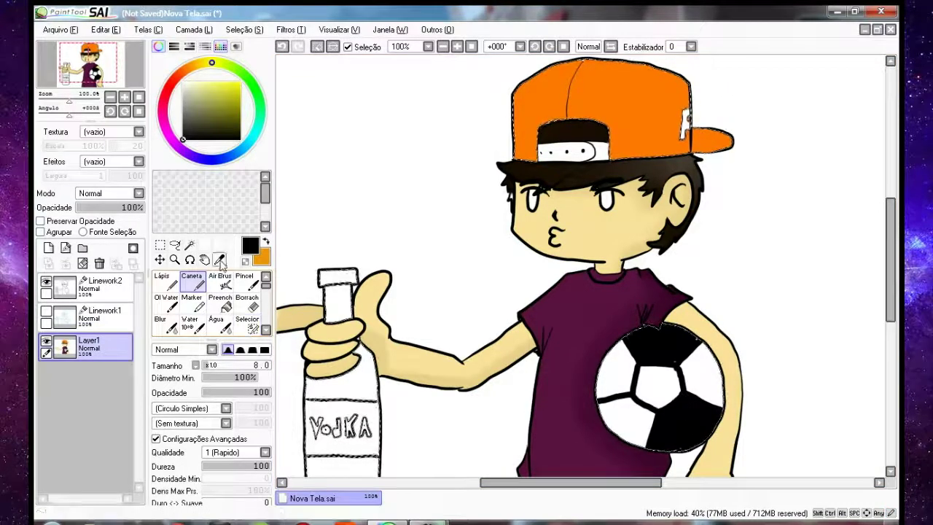
- Add white highlight strokes to the ball's two large black patches and blend them with the Blur brush
left_click(183, 82)
left_click_drag(650, 345, 670, 348)
left_click_drag(689, 414, 670, 428)
left_click(167, 325)
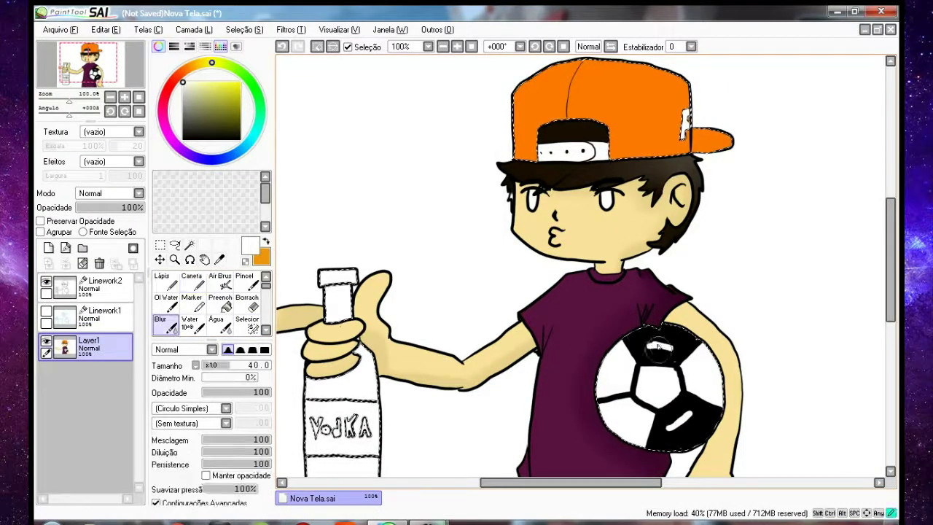
left_click_drag(666, 348, 659, 343)
left_click_drag(681, 416, 671, 429)
- Undo the last highlight strokes on the ball
key("ctrl+z")
key("ctrl+z")
key("ctrl+z")
key("ctrl+z")
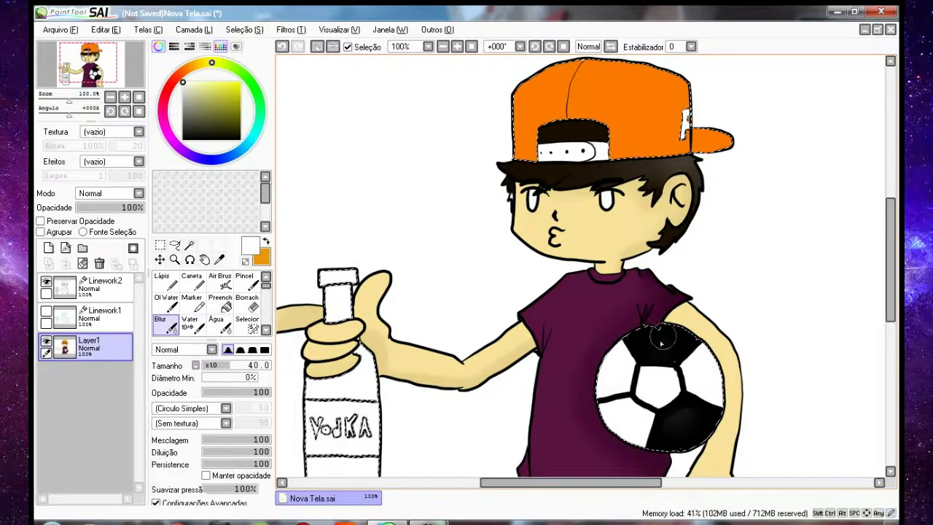
- Paint the bottle's glass pale aqua with the Caneta brush and add stronger aqua liquid in its base
left_click_drag(465, 366, 556, 138)
left_click(255, 131)
left_click(190, 85)
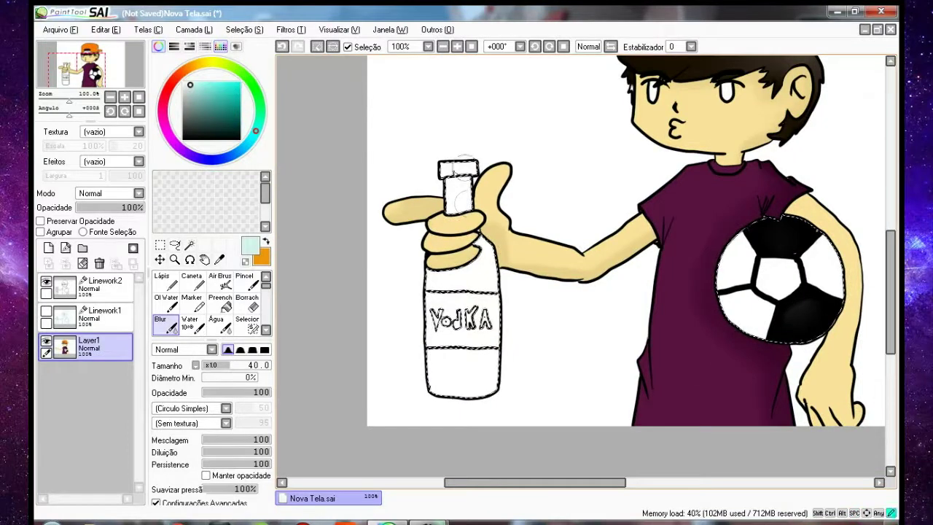
left_click(192, 282)
left_click_drag(447, 183, 483, 169)
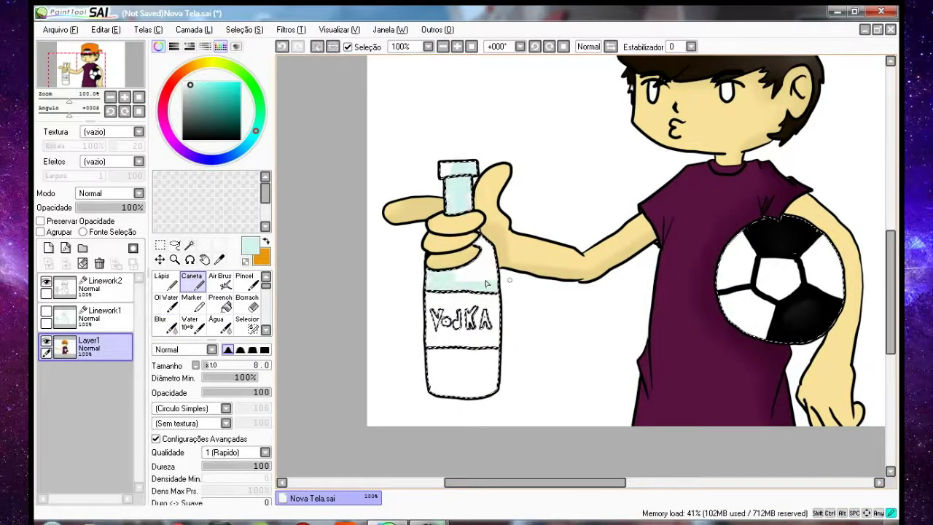
mouse_move(446, 261)
left_mouse_down()
mouse_move(468, 268)
mouse_move(433, 353)
mouse_move(444, 369)
mouse_move(476, 375)
mouse_move(478, 389)
mouse_move(497, 372)
left_mouse_up()
left_click(199, 85)
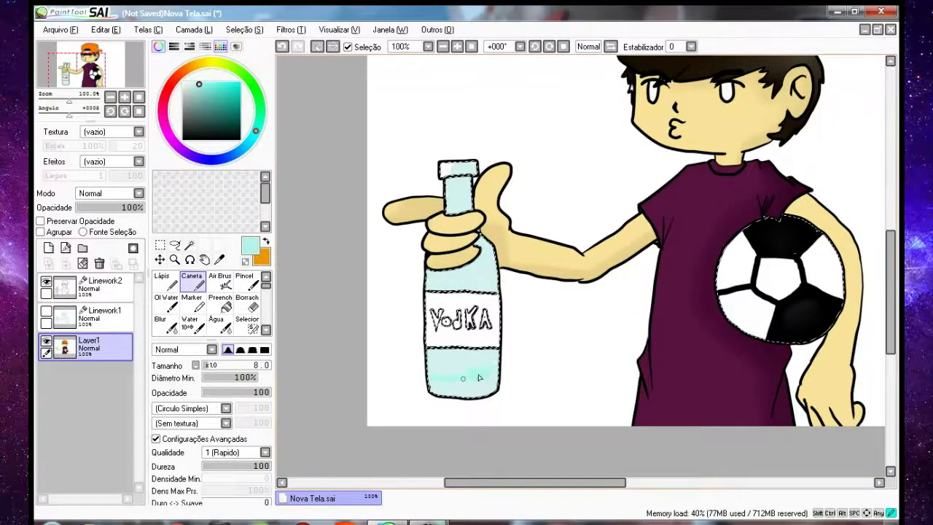
- Paint the bottle's label teal around the VODKA lettering
left_click(240, 104)
left_click_drag(427, 297, 503, 312)
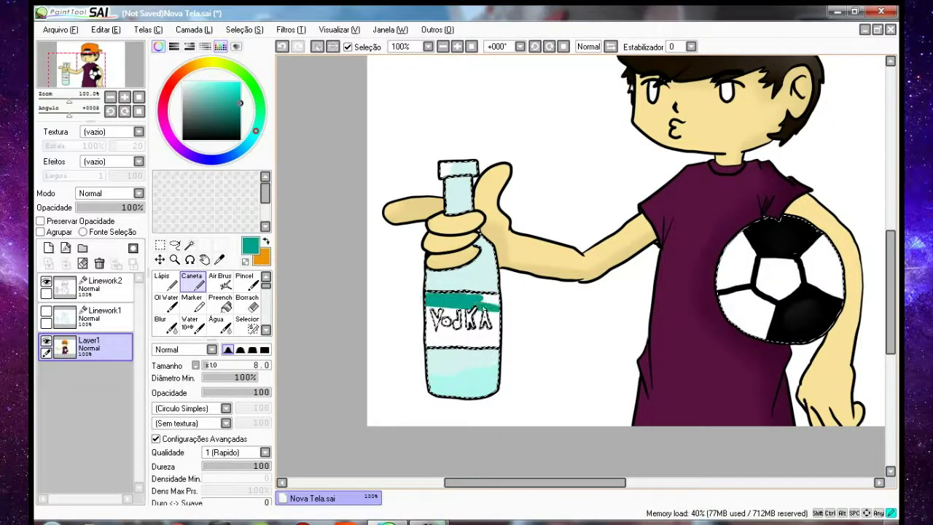
left_click_drag(430, 317, 457, 343)
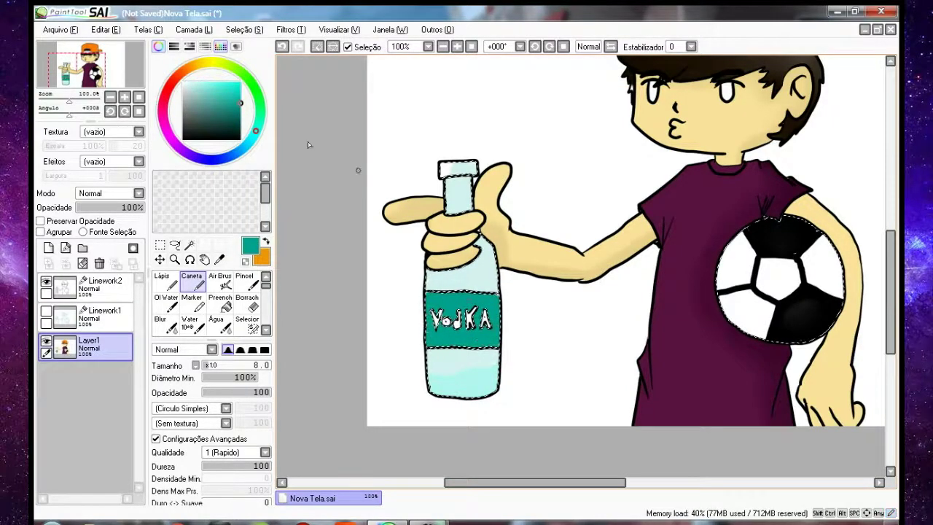
- Paint the bottle's cap light grey and add a near-white highlight streak down the bottle's side
left_click_drag(452, 282, 439, 331)
left_click(183, 92)
mouse_move(425, 221)
left_mouse_down()
mouse_move(462, 219)
mouse_move(446, 257)
left_mouse_up()
left_click(185, 82)
left_click_drag(479, 381, 475, 433)
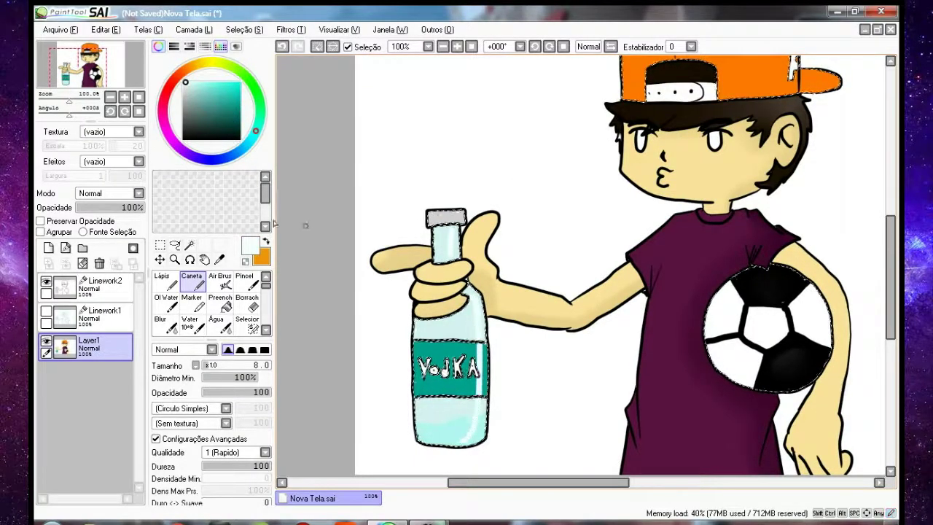
- Soften the highlight streak along the bottle's neck, label and base with the Blur brush at size 19
left_click(166, 325)
left_click(219, 365)
scroll(314, 299, "up", 3)
left_click_drag(314, 299, 585, 280)
left_click_drag(453, 158, 452, 178)
scroll(522, 182, "down", 3)
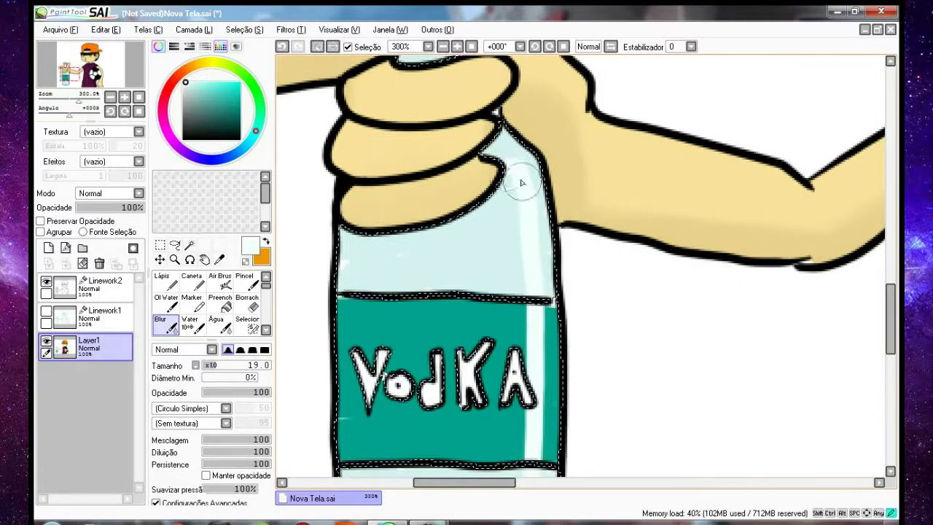
scroll(538, 230, "down", 2)
left_click_drag(531, 146, 533, 361)
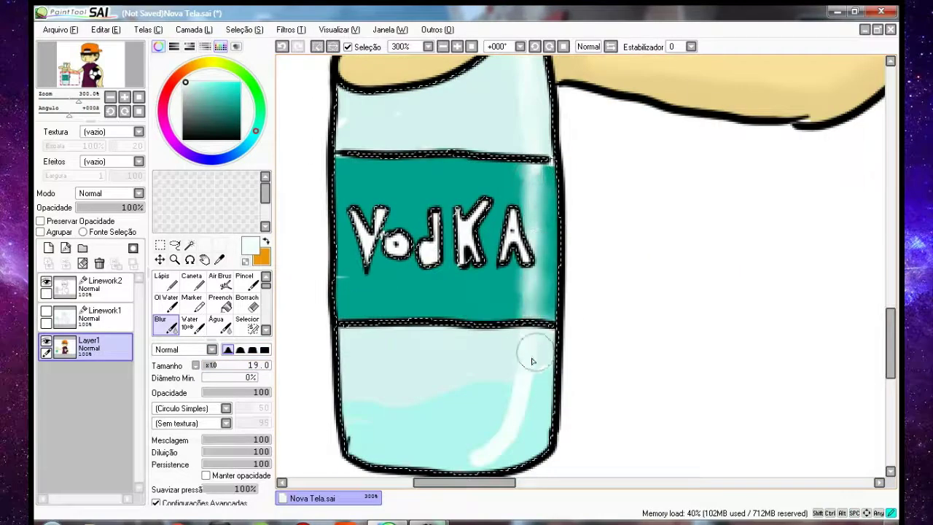
left_click_drag(531, 183, 533, 313)
scroll(496, 438, "down", 4)
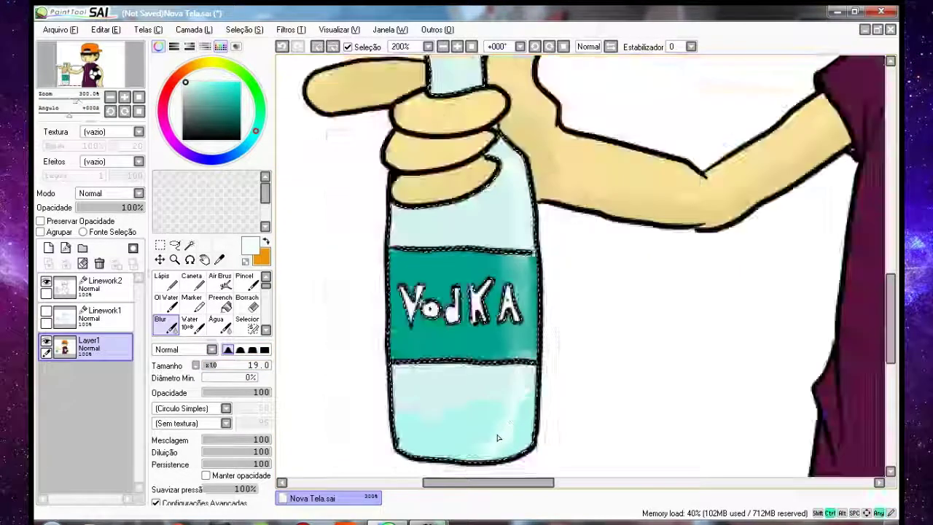
left_click_drag(496, 438, 151, 262)
- Clear the bottle and ball selection with the deselect brush on the Linework2 layer
left_click(105, 285)
left_click(247, 302)
mouse_move(642, 116)
left_mouse_down()
mouse_move(444, 411)
mouse_move(637, 283)
left_mouse_up()
- Select the insides of both of the boy's eyes with the magic wand on Linework2
scroll(638, 283, "up", 4)
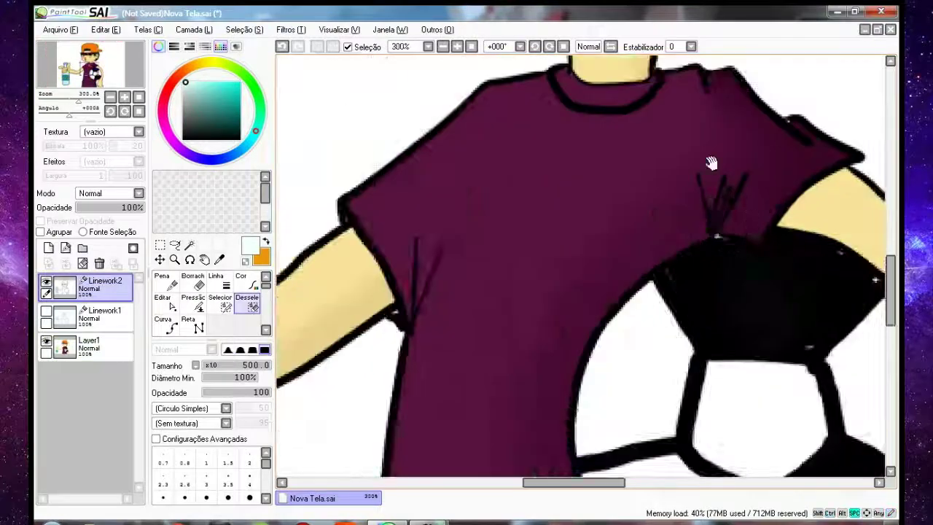
left_click_drag(712, 163, 769, 474)
scroll(676, 237, "up", 2)
left_click(218, 139)
left_click(189, 245)
left_click(300, 219)
left_click(669, 215)
- Paint both irises dark brown on Layer1 with the Caneta brush
left_click(91, 346)
left_click(192, 281)
left_click(197, 127)
left_click_drag(197, 127, 193, 114)
left_click_drag(237, 71, 158, 89)
left_click(200, 64)
left_click(238, 119)
mouse_move(645, 173)
left_mouse_down()
mouse_move(662, 168)
mouse_move(678, 208)
mouse_move(667, 197)
left_mouse_up()
mouse_move(292, 245)
left_mouse_down()
mouse_move(293, 148)
mouse_move(307, 246)
left_mouse_up()
left_click(238, 132)
left_click_drag(300, 244, 316, 181)
left_click_drag(652, 175, 678, 237)
- Paint a narrow black vertical pupil in each eye with the Caneta brush at size 1
left_click(183, 139)
left_click_drag(296, 162, 317, 164)
left_click(207, 365)
mouse_move(658, 171)
left_mouse_down()
mouse_move(689, 175)
mouse_move(661, 208)
mouse_move(671, 172)
left_mouse_up()
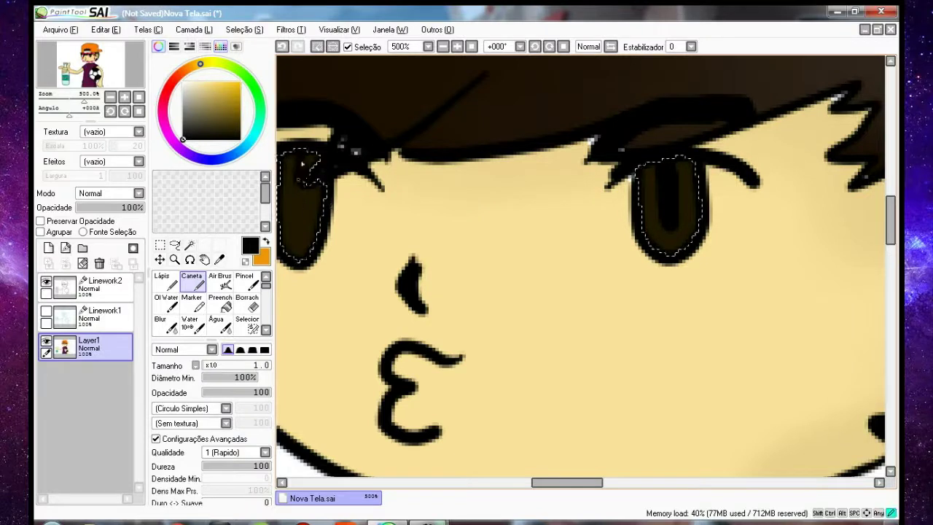
- Add two white glints to each eye with the Caneta brush and soften the upper glint with the Blur brush
left_click(183, 82)
left_click_drag(647, 222, 666, 216)
left_click_drag(686, 166, 676, 176)
left_click_drag(285, 226, 299, 213)
mouse_move(313, 161)
left_mouse_down()
mouse_move(317, 179)
mouse_move(309, 164)
left_mouse_up()
left_click(165, 325)
left_click_drag(672, 166, 665, 180)
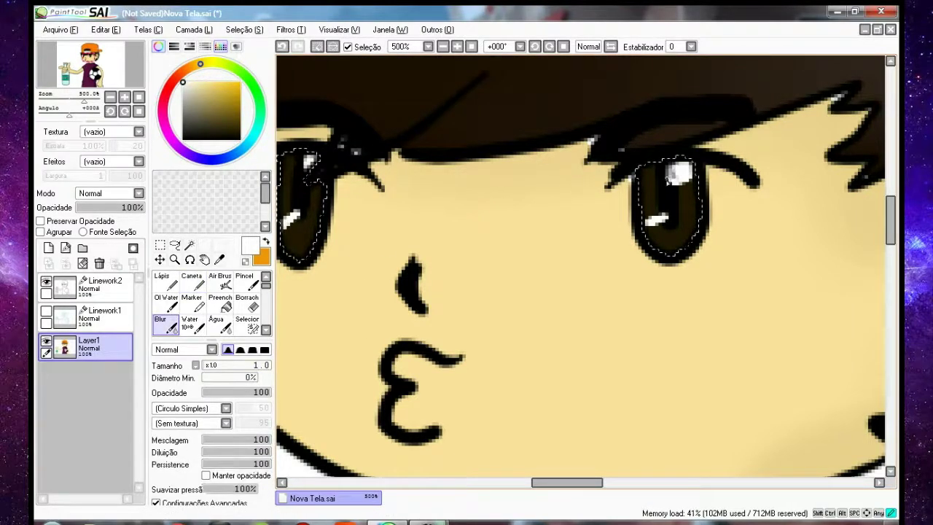
- Compare the drawing with the Linework1 sketch shown and hidden, and remove the Linework1 layer from the stack
scroll(306, 166, "down", 6)
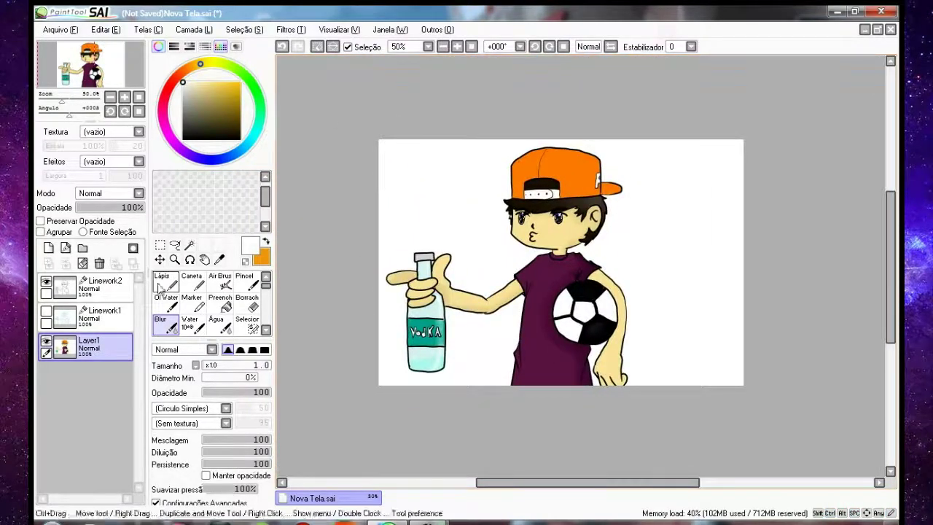
left_click(102, 286)
left_click(47, 311)
left_click(46, 311)
left_click(47, 312)
left_click(46, 311)
left_click_drag(102, 318, 93, 355)
- Create a new layer beneath Layer1 and cover it with a mottled dark grey background using the Pincel brush at size 260
left_click(49, 249)
left_click(206, 116)
left_click(184, 121)
left_click(249, 281)
mouse_move(385, 191)
left_mouse_down()
mouse_move(610, 129)
mouse_move(754, 167)
mouse_move(620, 272)
mouse_move(592, 309)
left_mouse_up()
- Choose off-white and fill the cap's strap and the ball's light panels on Layer2 with the Caneta brush
left_click(187, 83)
left_click_drag(543, 188, 544, 226)
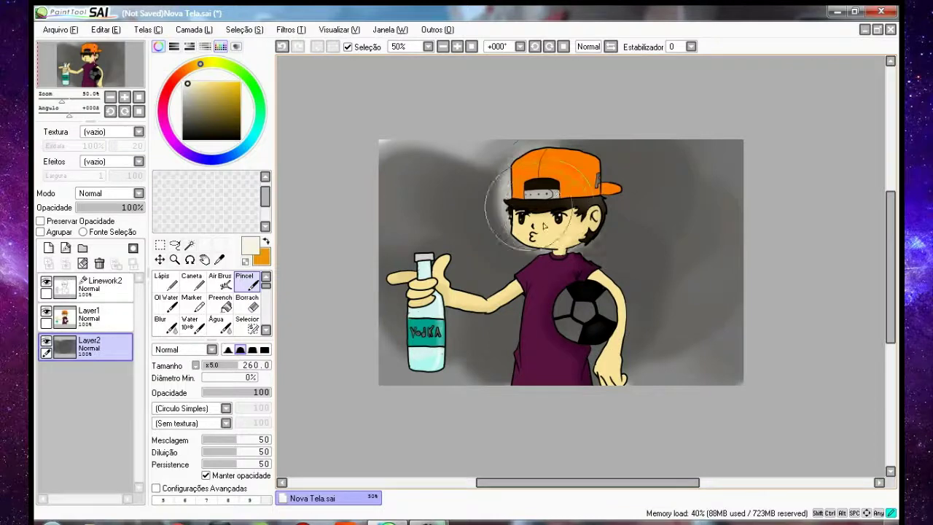
key("ctrl+z")
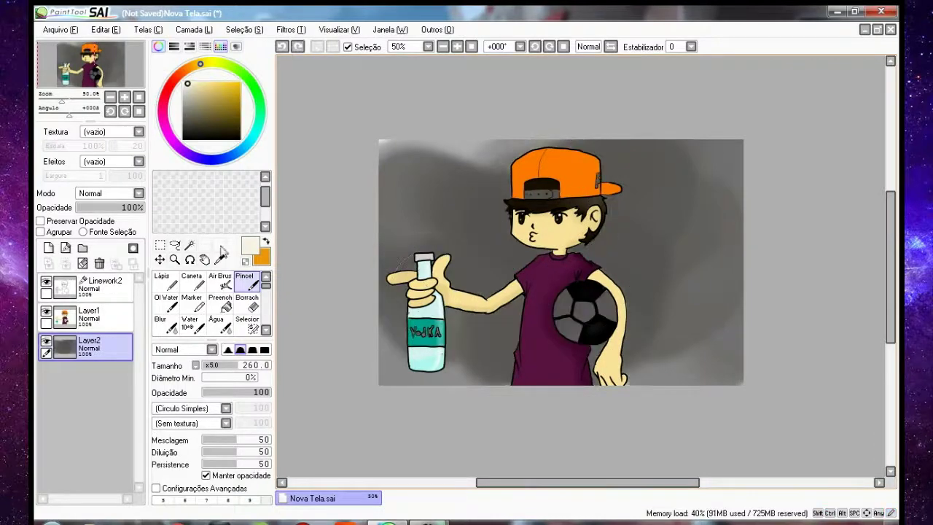
left_click(193, 282)
scroll(525, 155, "up", 1)
left_click_drag(565, 209, 572, 216)
left_click(220, 367)
mouse_move(589, 365)
left_mouse_down()
mouse_move(609, 394)
mouse_move(650, 386)
mouse_move(643, 354)
left_mouse_up()
- Draw an off-white outline around the boy and bottle with the Caneta brush at size 27, filling the cap's lettering too
left_click_drag(551, 142, 594, 132)
mouse_move(543, 232)
left_mouse_down()
mouse_move(576, 299)
mouse_move(493, 355)
left_mouse_up()
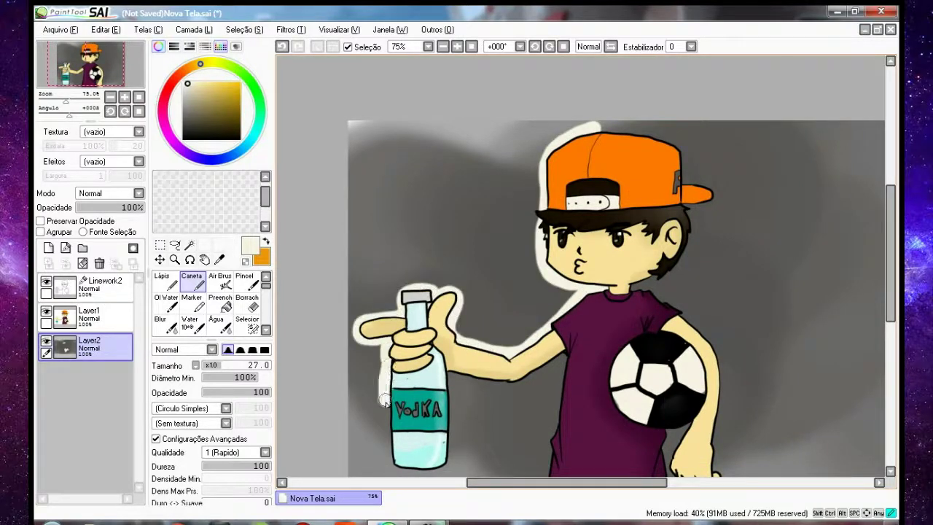
left_click_drag(574, 350, 585, 246)
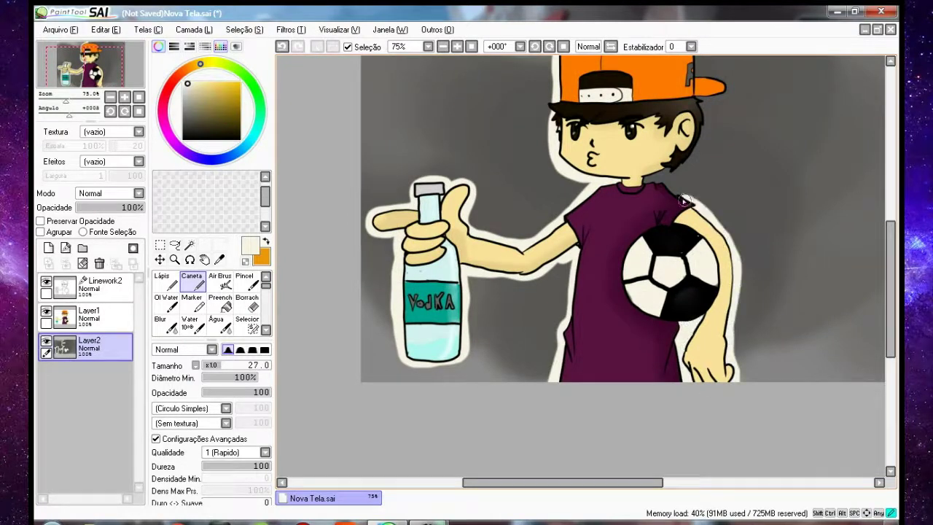
left_click_drag(705, 111, 685, 235)
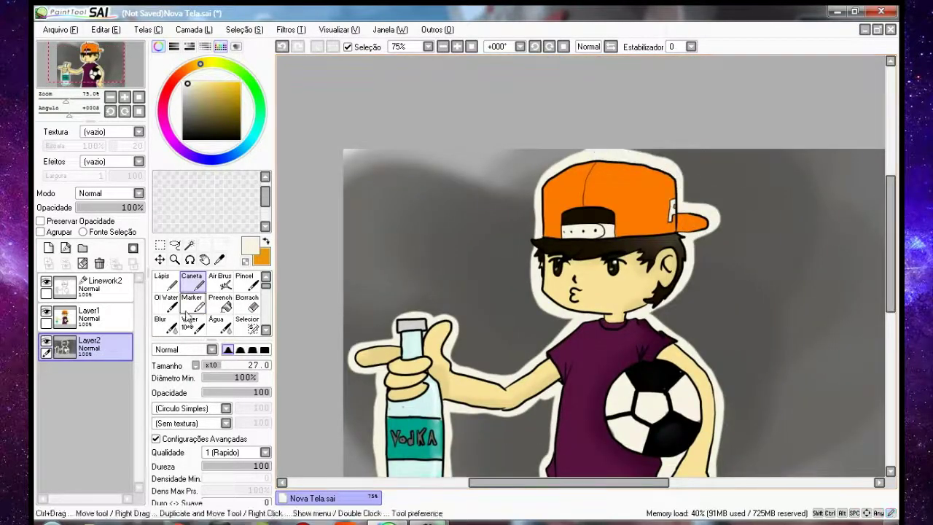
- Try to soften the off-white outline around the bottle and hand with the Blur brush at size 99
left_click(162, 323)
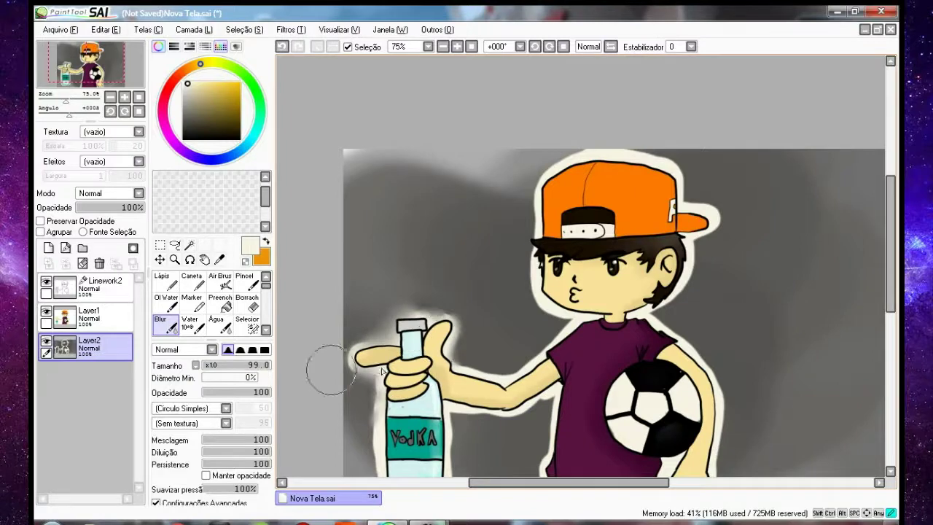
left_click_drag(510, 343, 535, 230)
key("n")
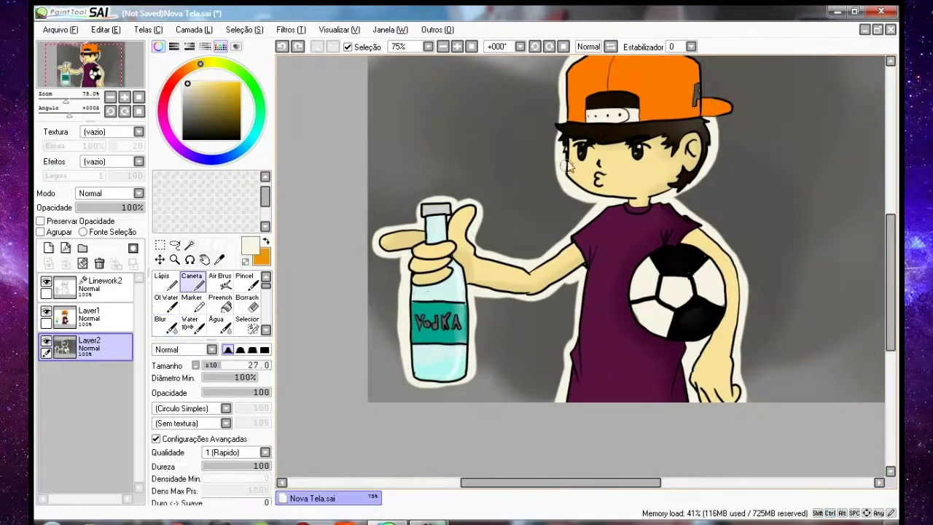
- Redraw the off-white outline around the top of the cap and undo the trial stroke on the empty background
scroll(726, 116, "up", 2)
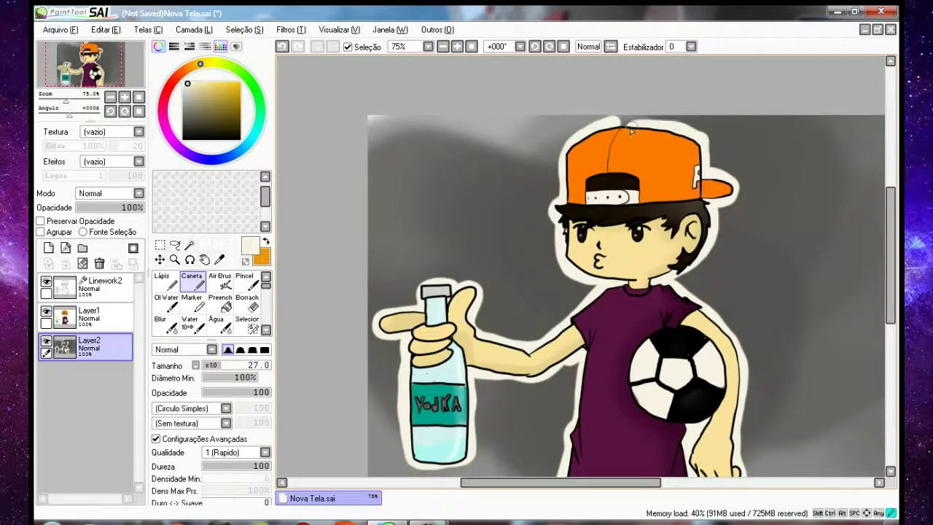
mouse_move(406, 126)
left_mouse_down()
mouse_move(437, 141)
mouse_move(446, 193)
left_mouse_up()
key("ctrl+z")
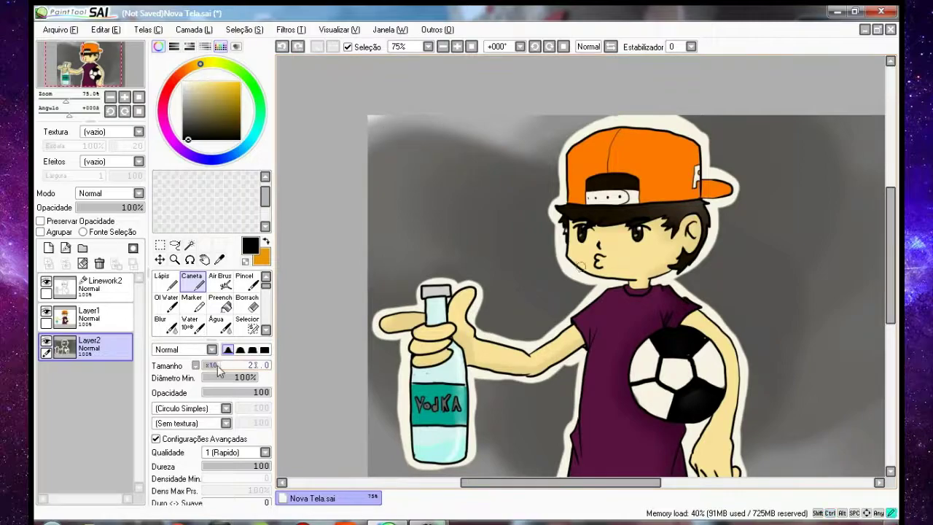
- Draw a small group of black handwritten strokes in the background's upper-left area with the Pena tool on Linework2
left_click(102, 288)
left_click(166, 282)
left_click(228, 493)
left_click_drag(391, 129, 415, 159)
left_click_drag(396, 170, 445, 162)
left_click_drag(399, 180, 444, 167)
left_click_drag(404, 196, 443, 182)
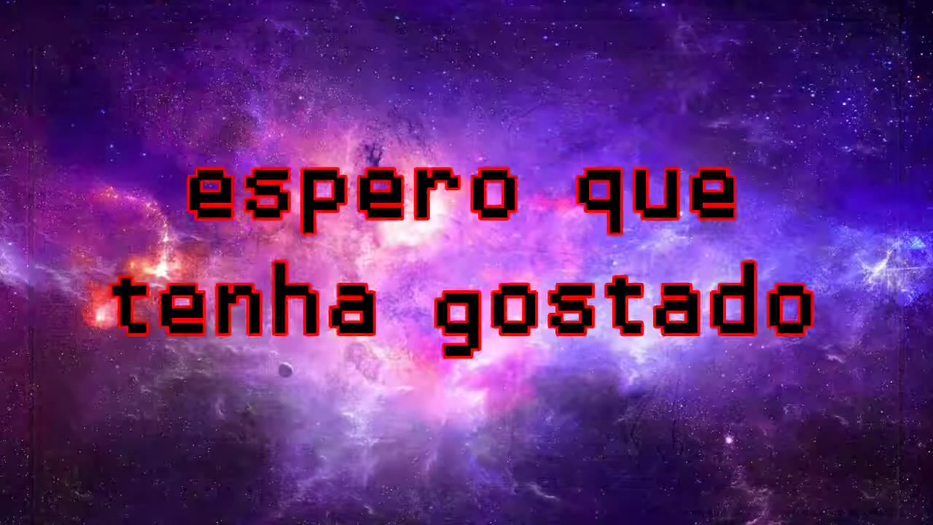